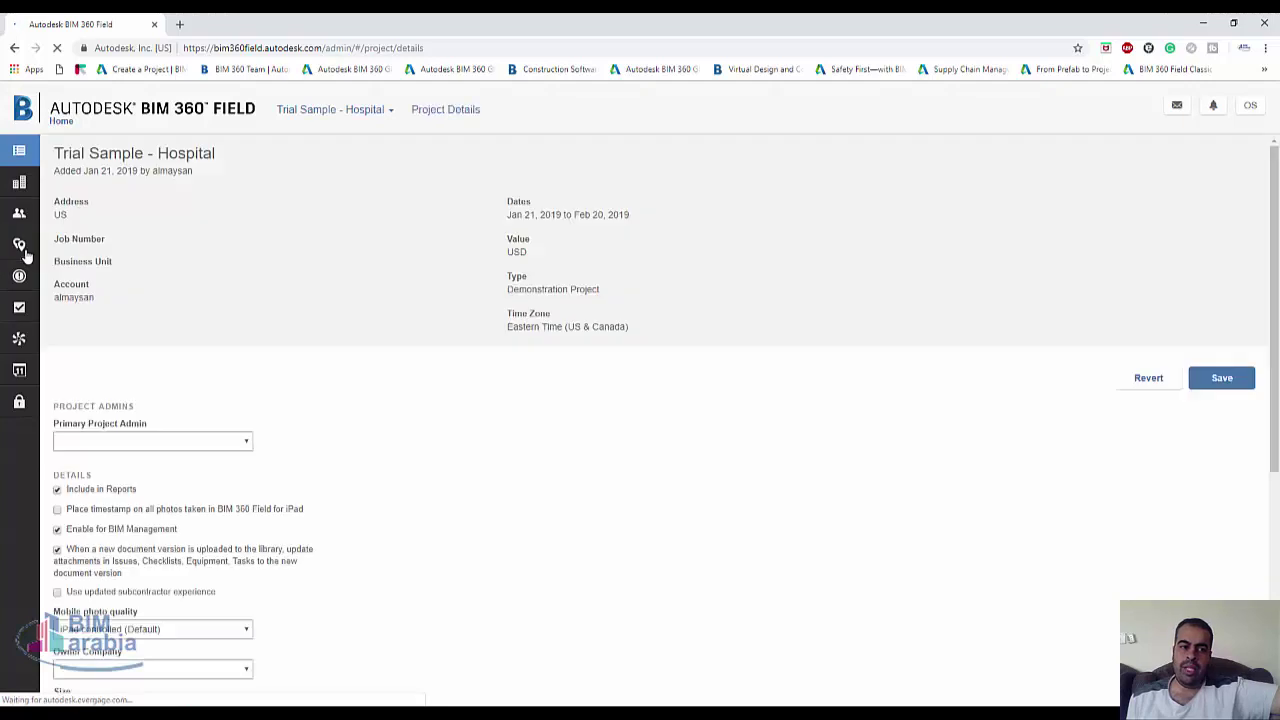
Step: Add a QA/QC checklist template named raft with company asr and issue type Safety
{"action": "left_click", "coordinate": [20, 308]}
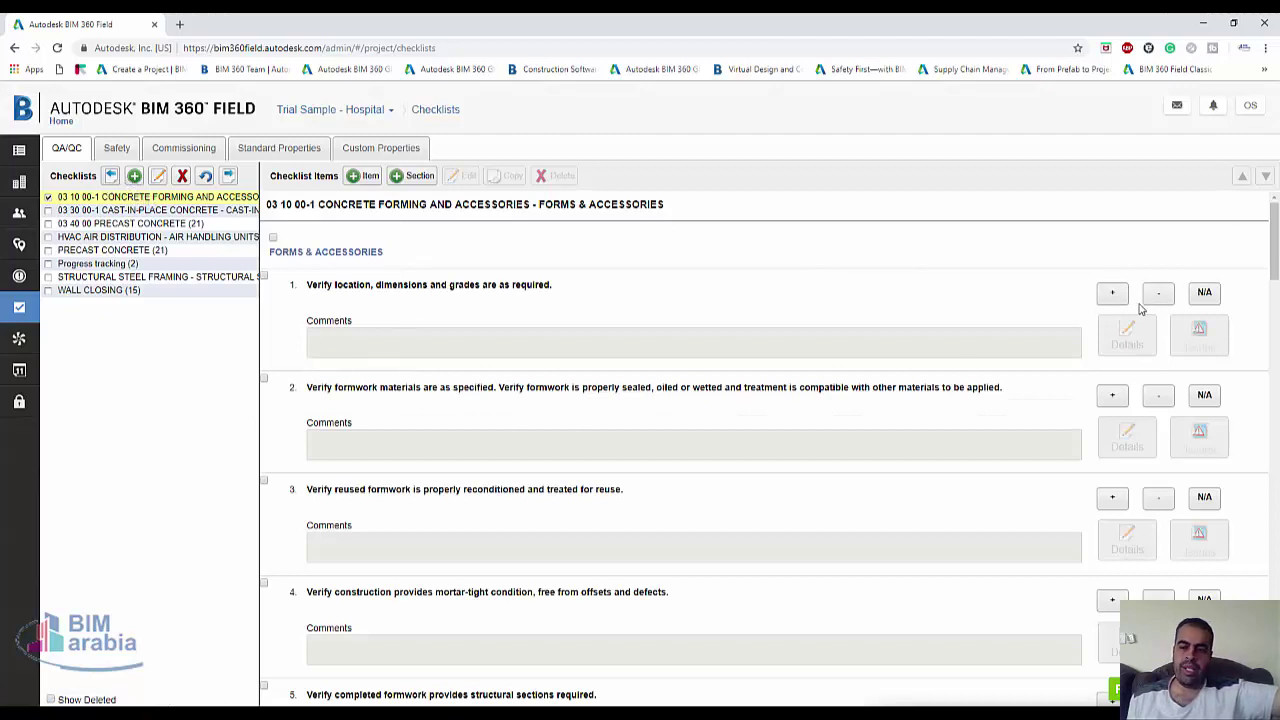
{"action": "left_click", "coordinate": [134, 176]}
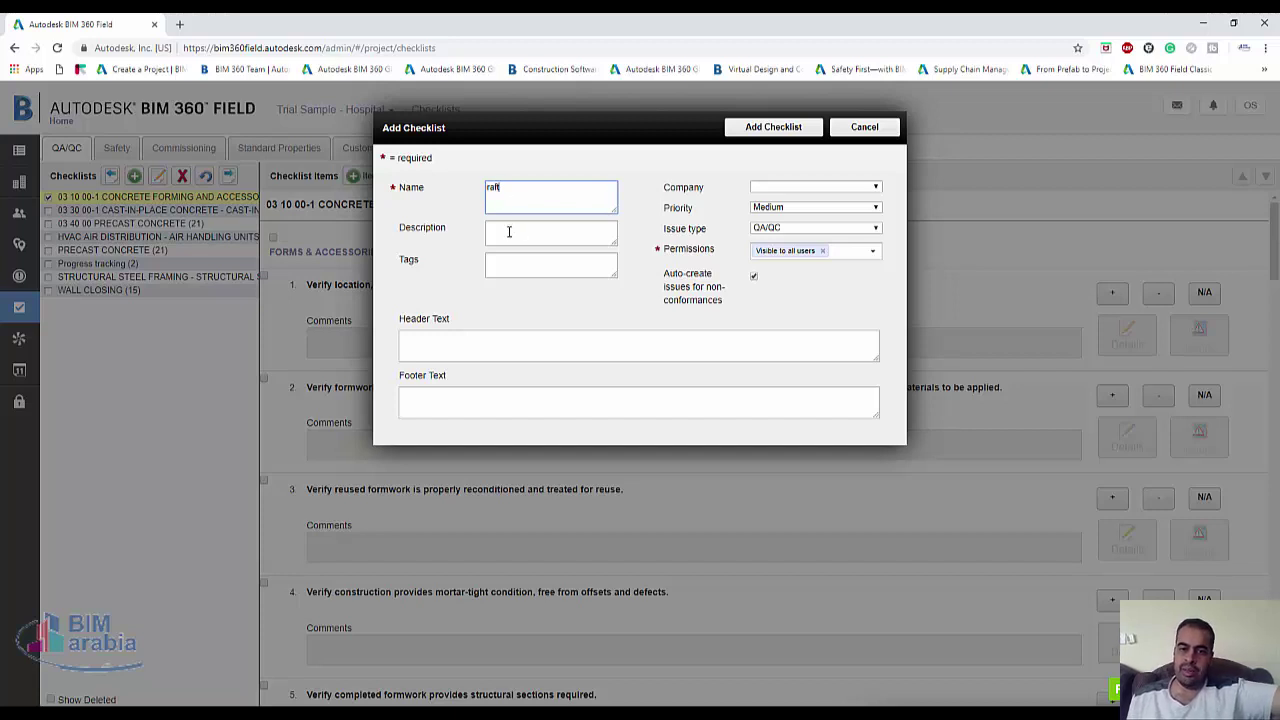
{"action": "left_click", "coordinate": [877, 187]}
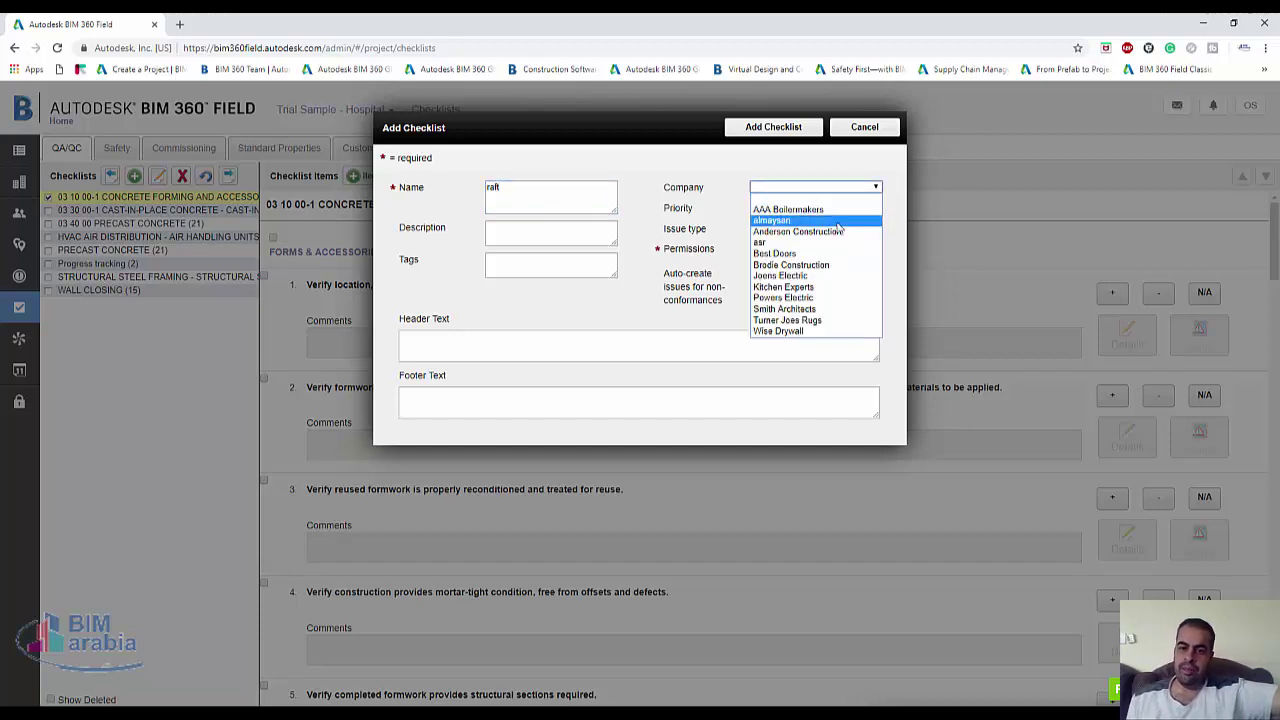
{"action": "left_click", "coordinate": [835, 246]}
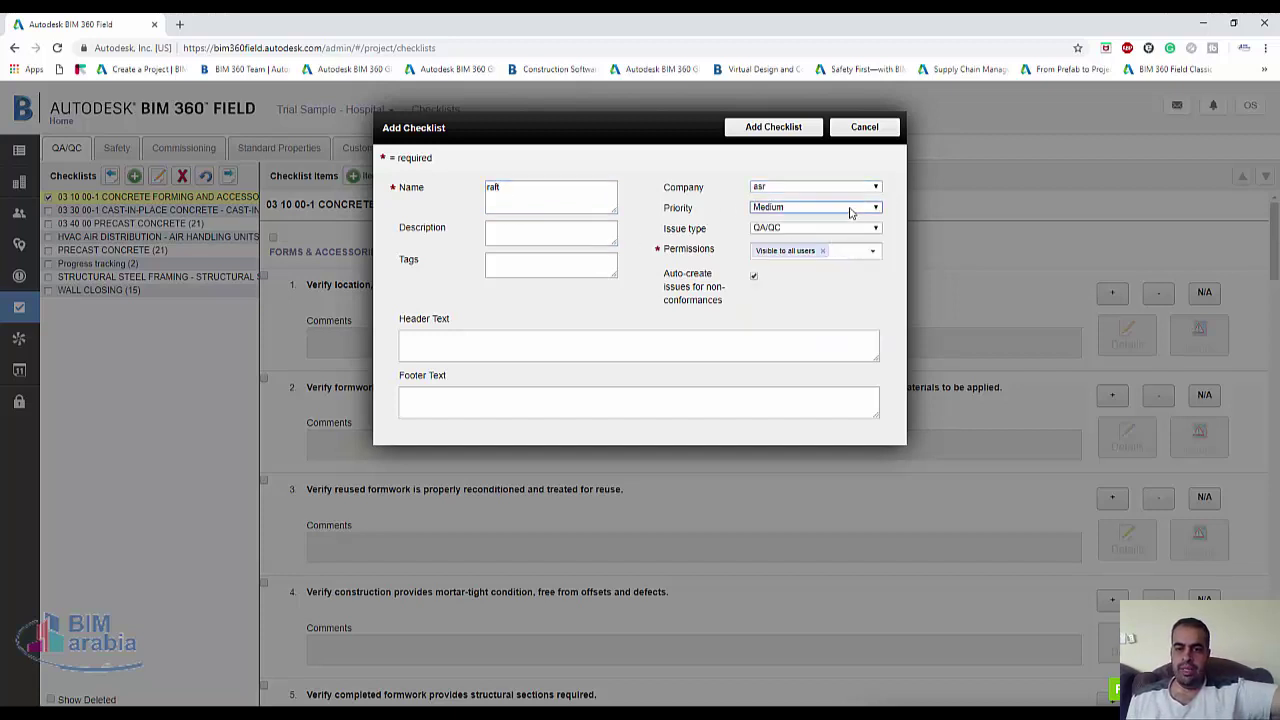
{"action": "left_click", "coordinate": [789, 230]}
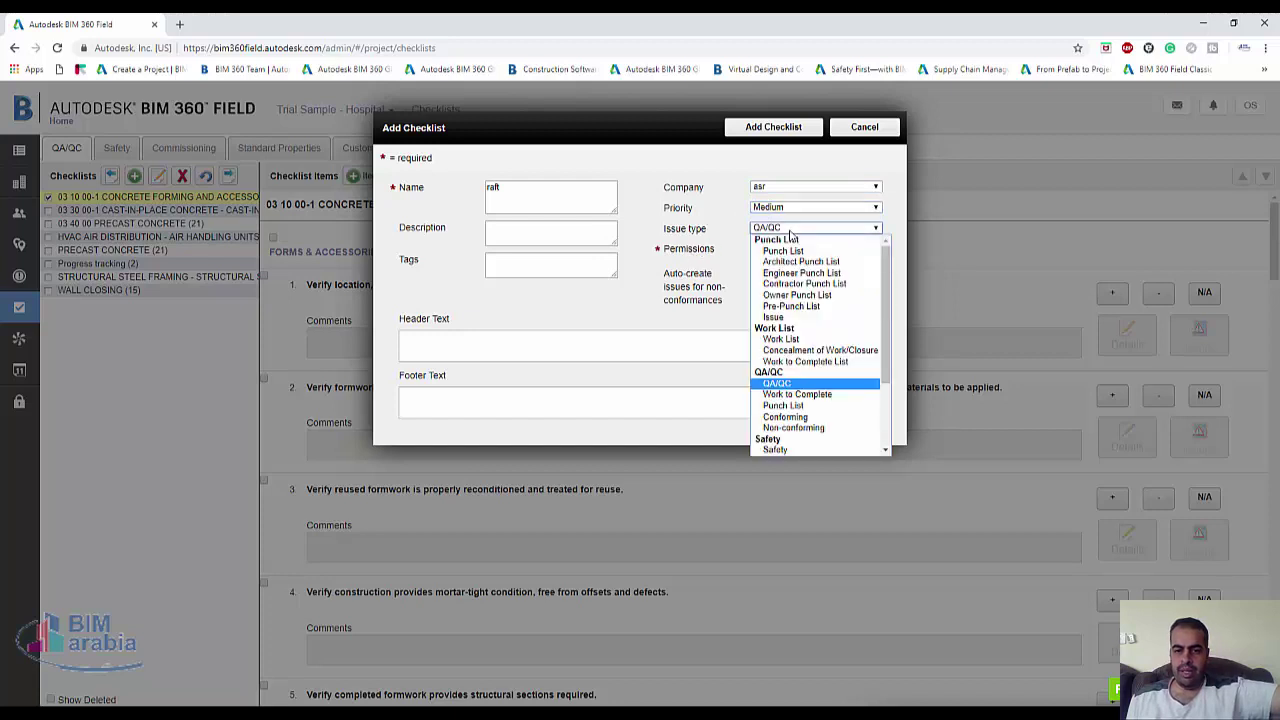
{"action": "left_click", "coordinate": [785, 449]}
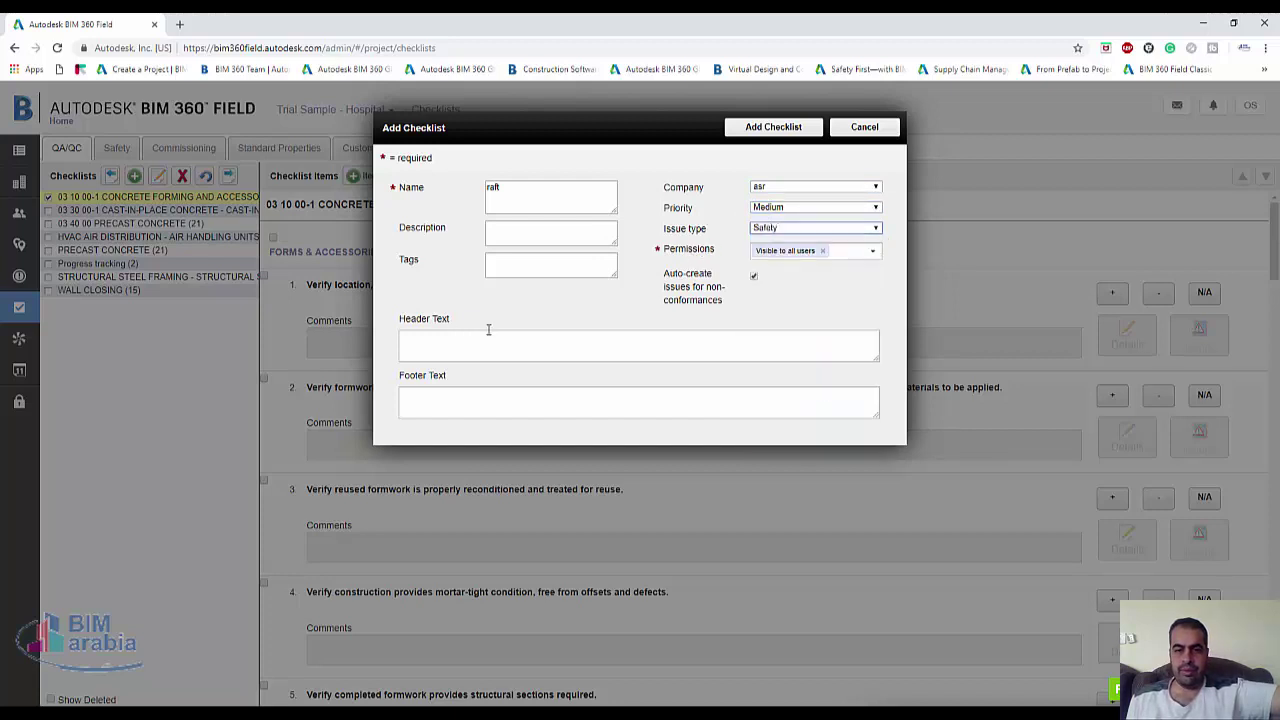
{"action": "left_click", "coordinate": [542, 347]}
{"action": "left_click", "coordinate": [521, 398]}
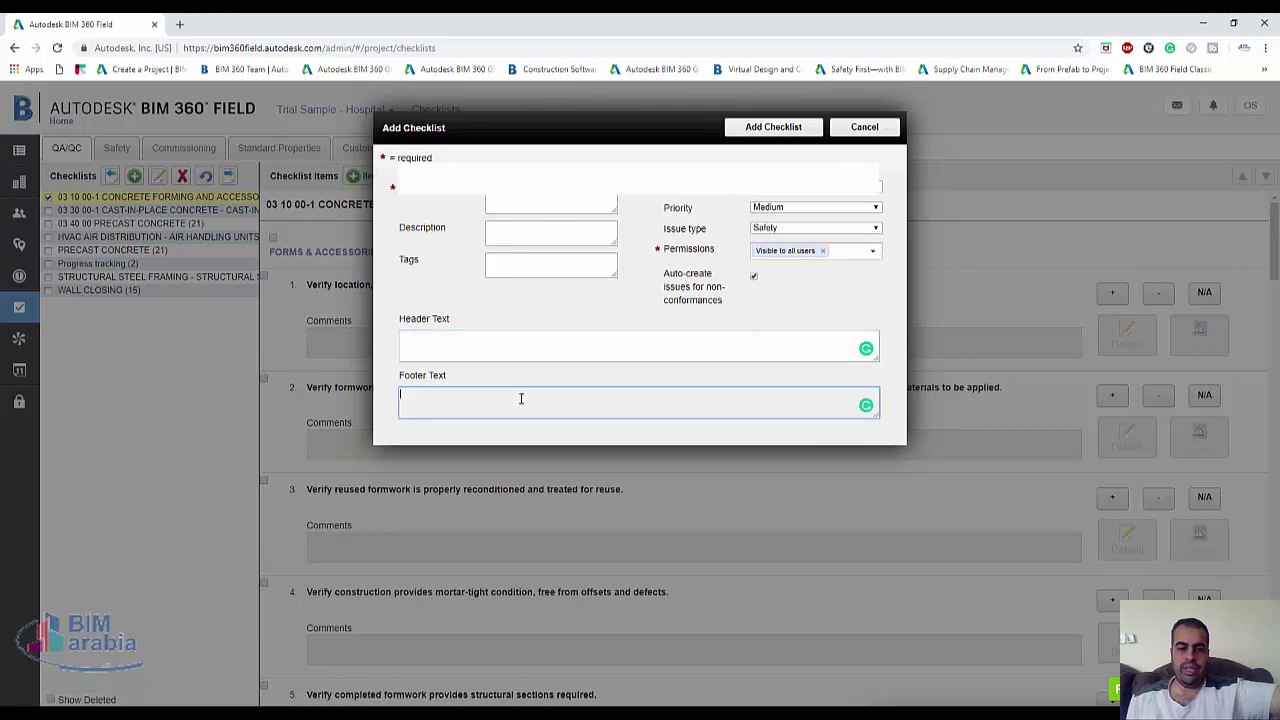
{"action": "left_click", "coordinate": [780, 129]}
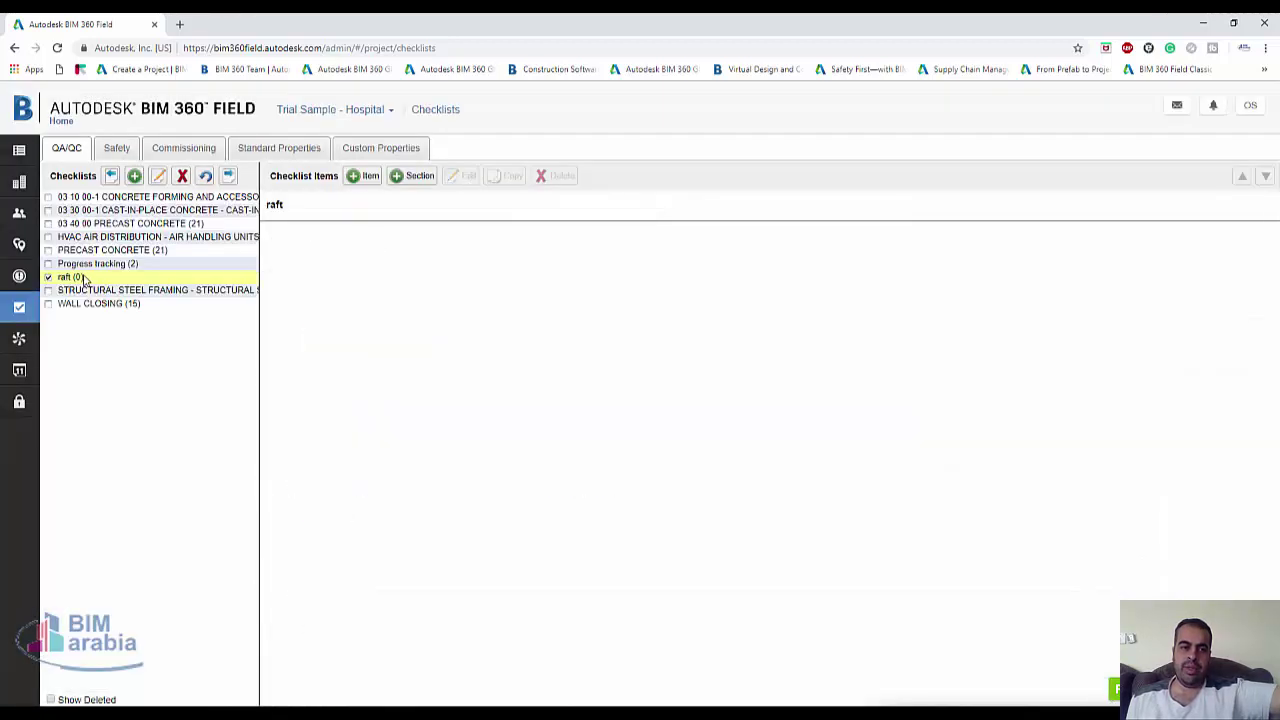
Step: Start a new item in the raft checklist with the text "are you happy?" and response type Yes, No, N/A
{"action": "left_click", "coordinate": [364, 180]}
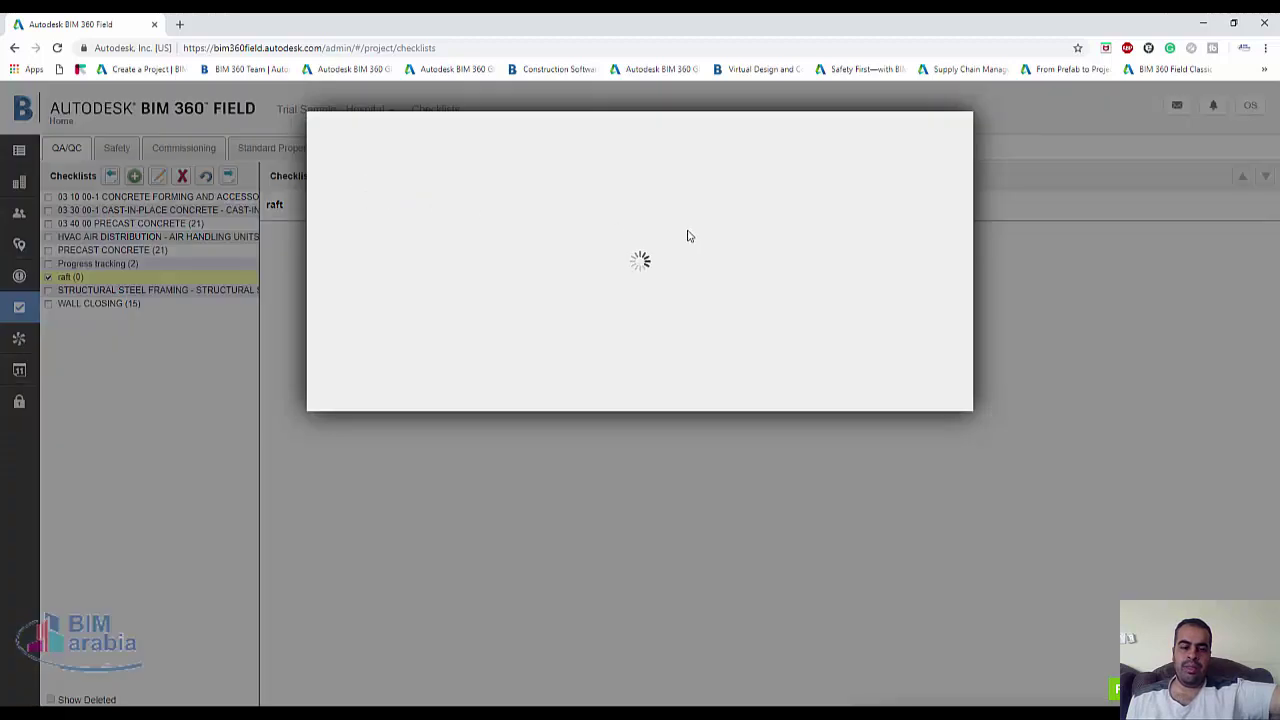
{"action": "left_click", "coordinate": [377, 203]}
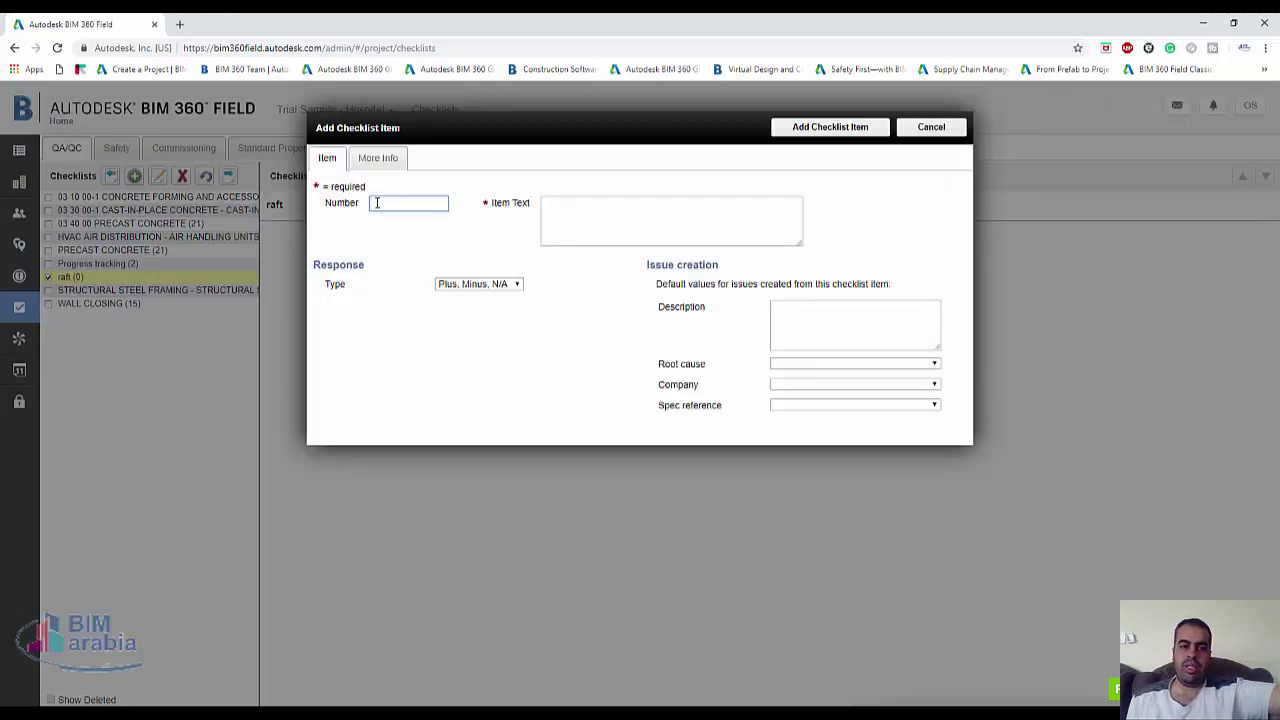
{"action": "left_click", "coordinate": [572, 209]}
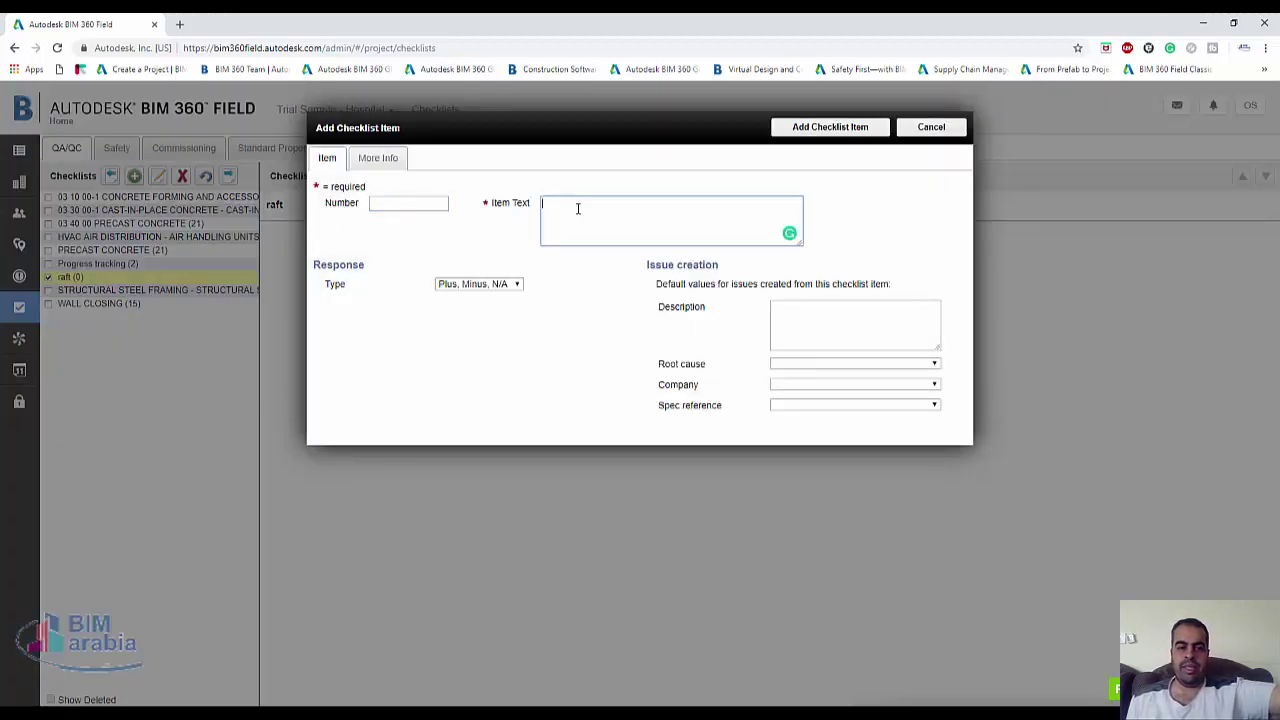
{"action": "left_click", "coordinate": [489, 285]}
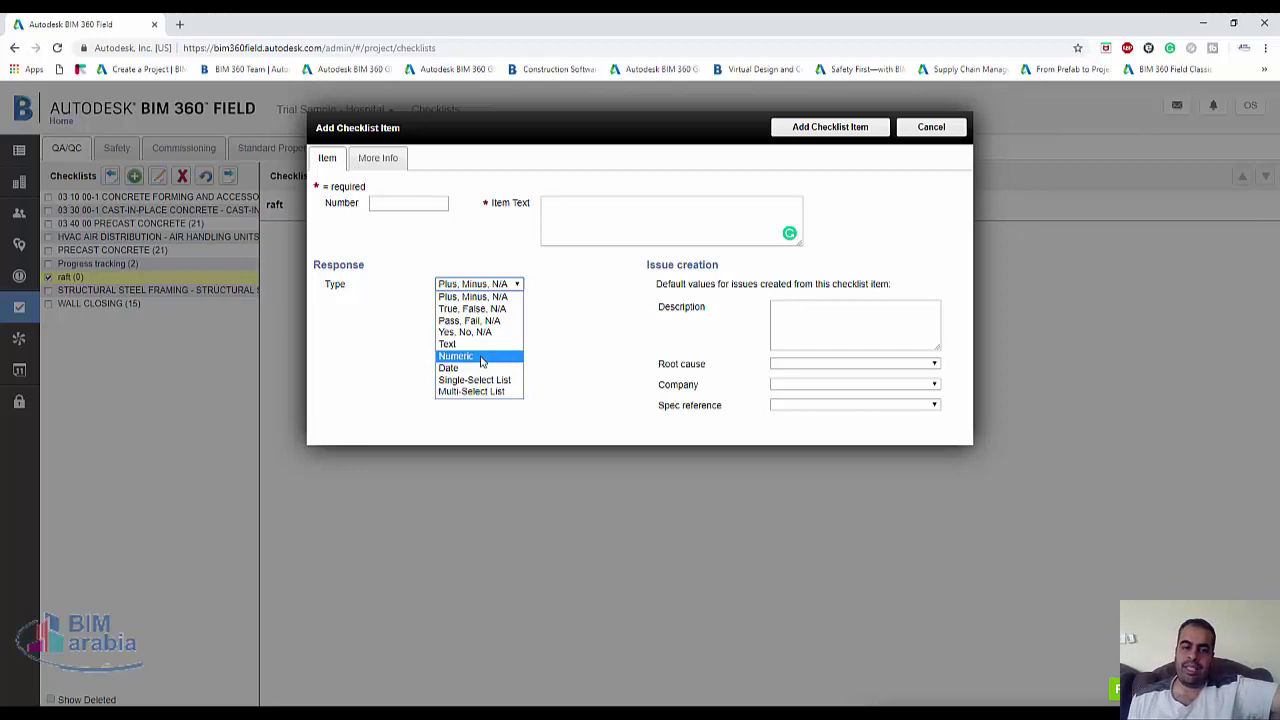
{"action": "left_click", "coordinate": [643, 229]}
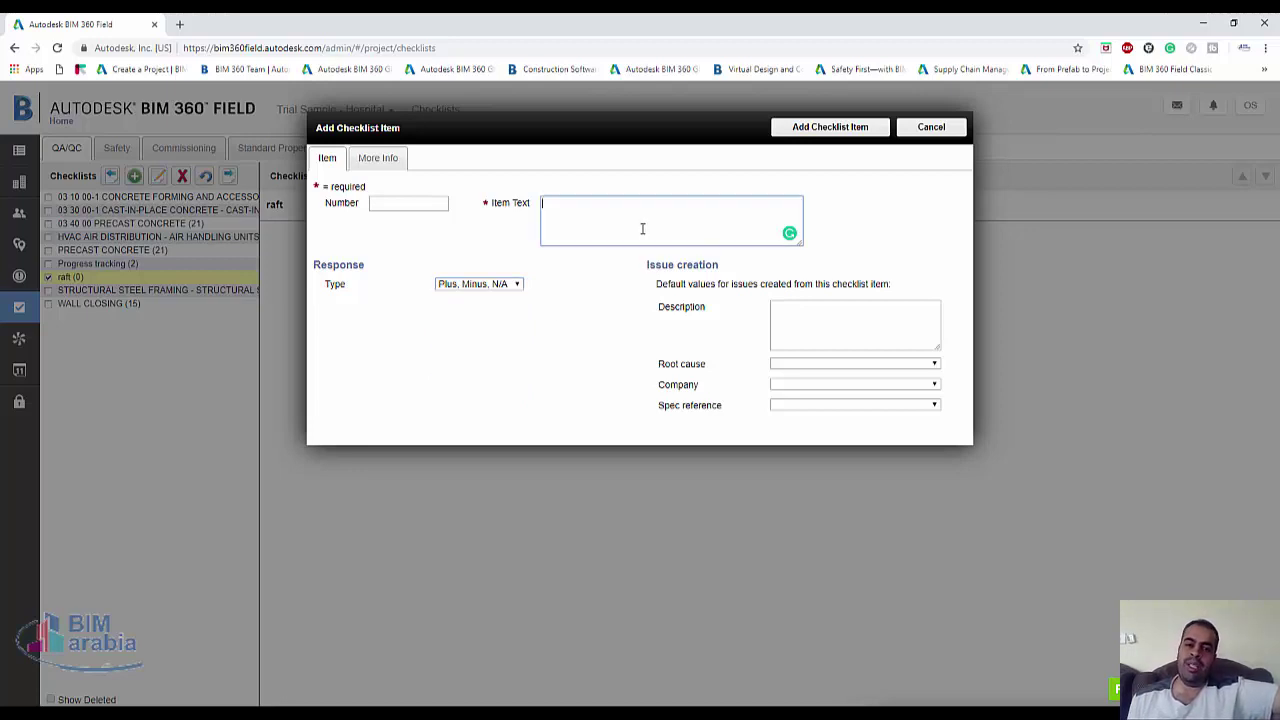
{"action": "left_click", "coordinate": [516, 285]}
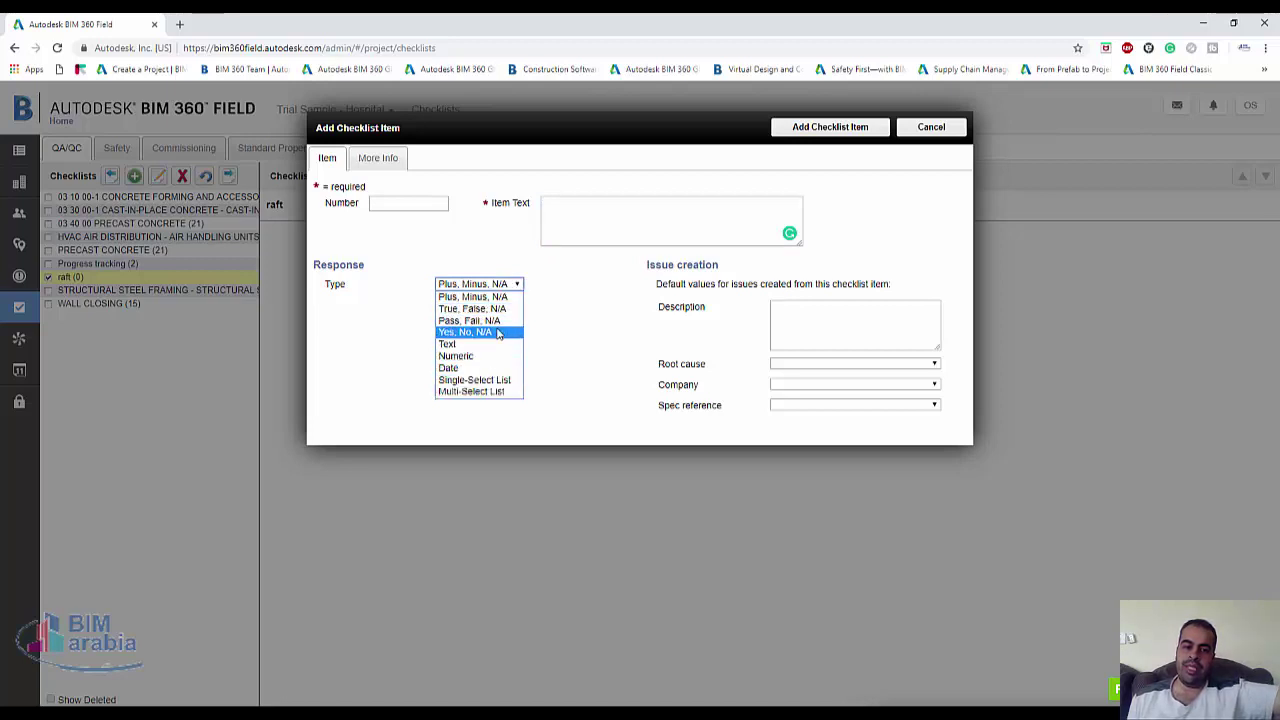
{"action": "left_click", "coordinate": [496, 333]}
{"action": "left_click", "coordinate": [597, 203]}
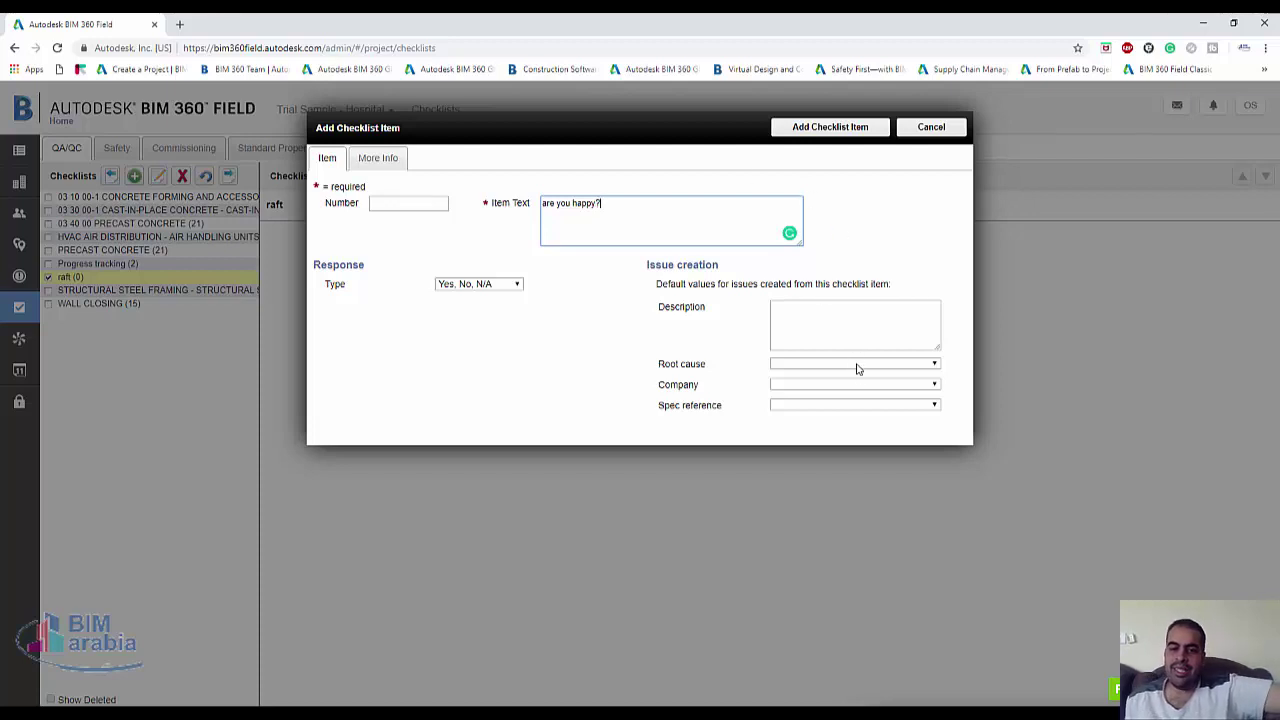
Step: Set the item's root cause to xy and spec reference to Division 02 Site Construction, and add it to the checklist
{"action": "left_click", "coordinate": [908, 368]}
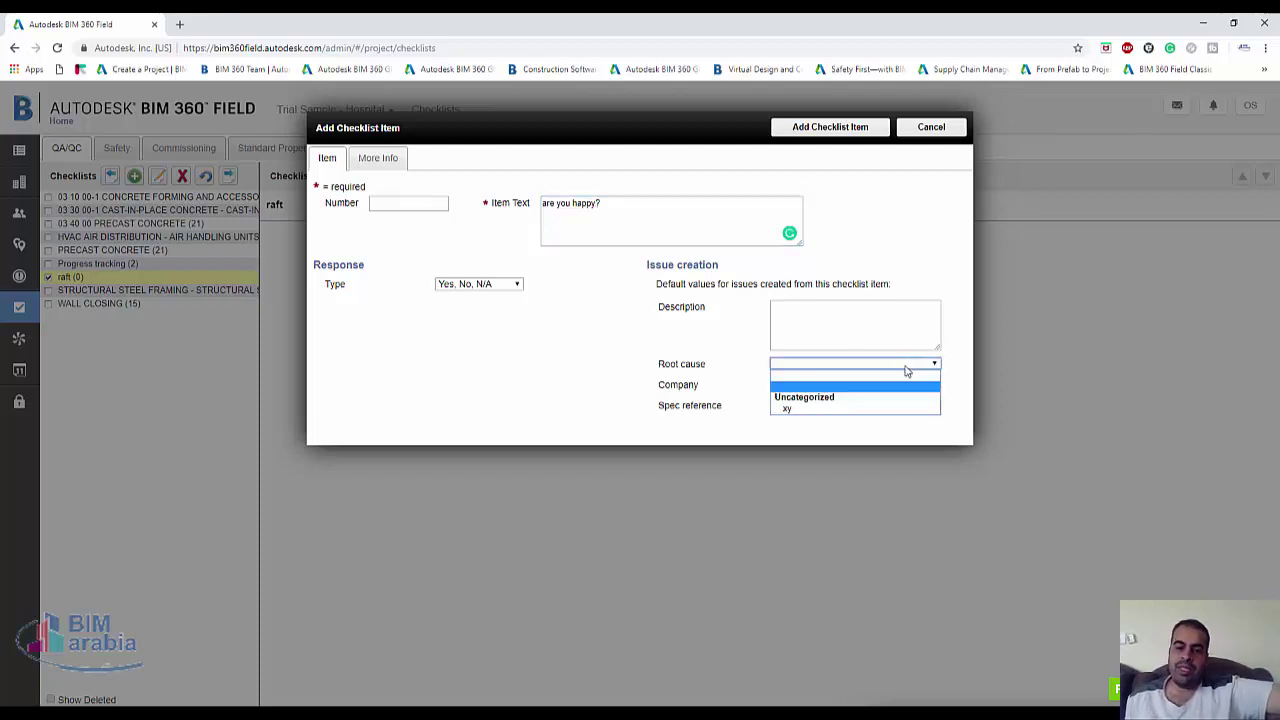
{"action": "left_click", "coordinate": [808, 411]}
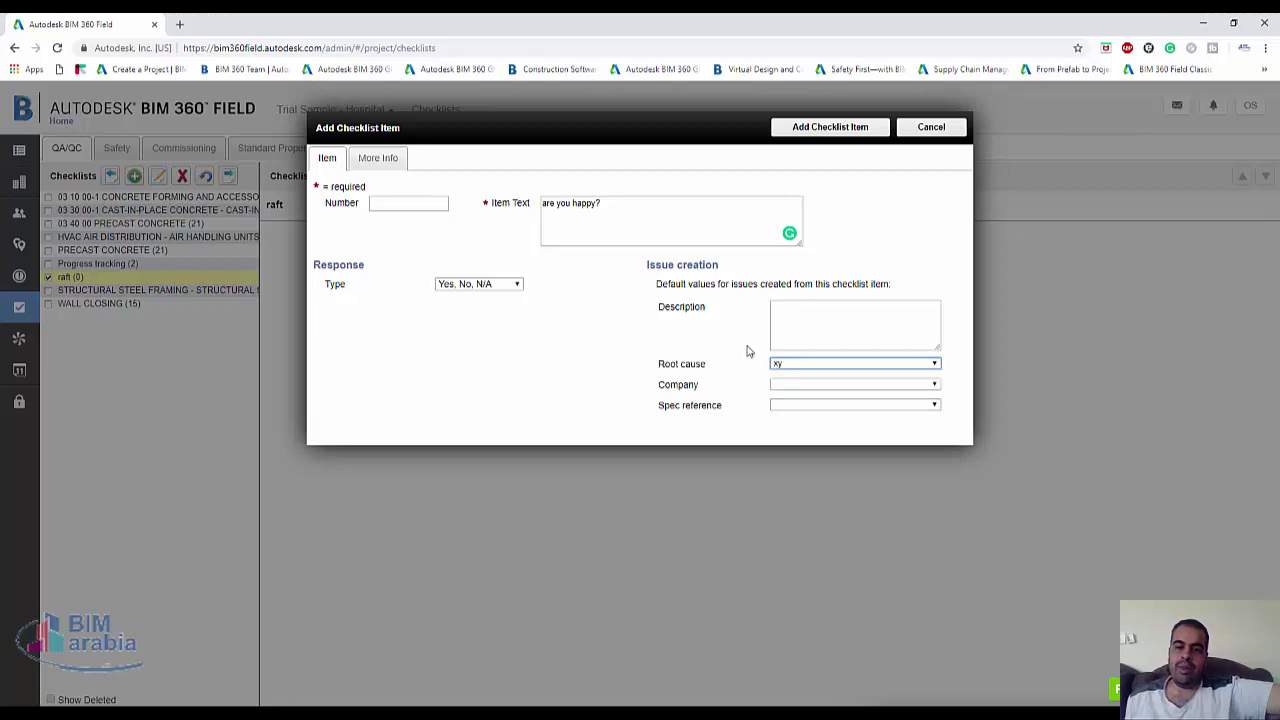
{"action": "left_click", "coordinate": [864, 406]}
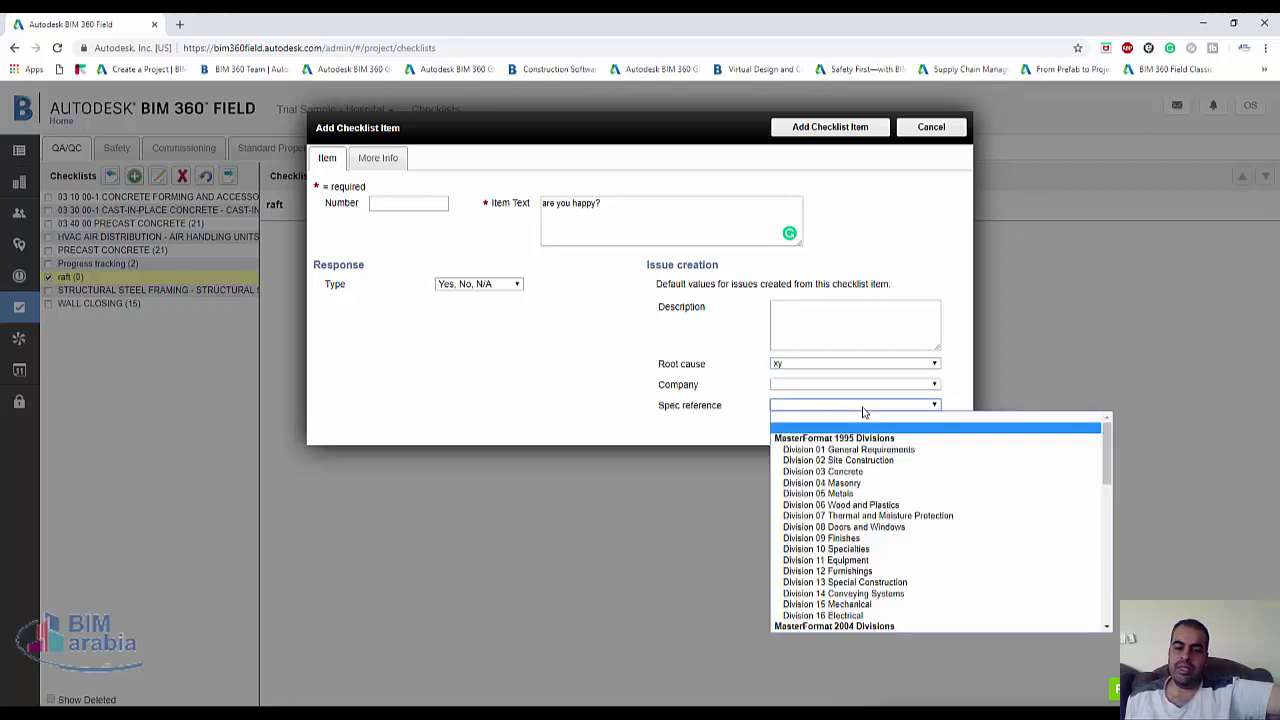
{"action": "left_click", "coordinate": [860, 461]}
{"action": "left_click", "coordinate": [830, 127]}
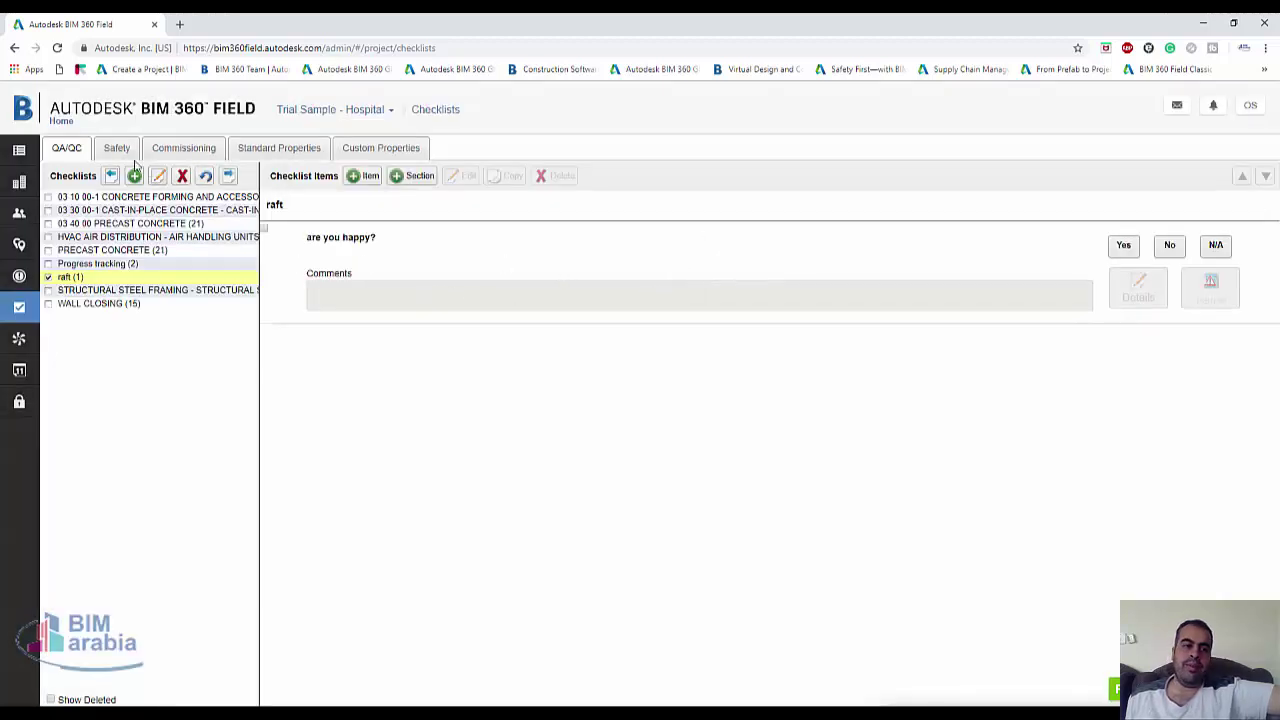
Step: Review the Safety and Commissioning checklist templates and the standard and custom checklist properties
{"action": "left_click", "coordinate": [104, 150]}
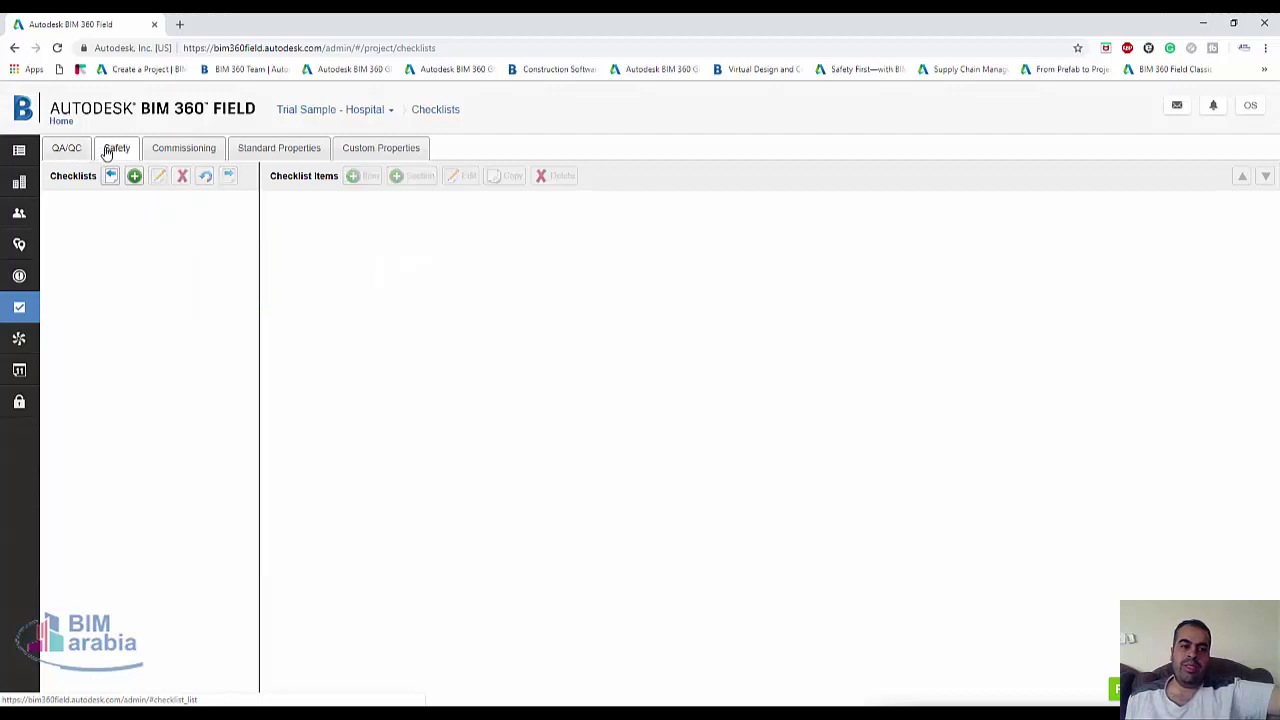
{"action": "left_click", "coordinate": [194, 153]}
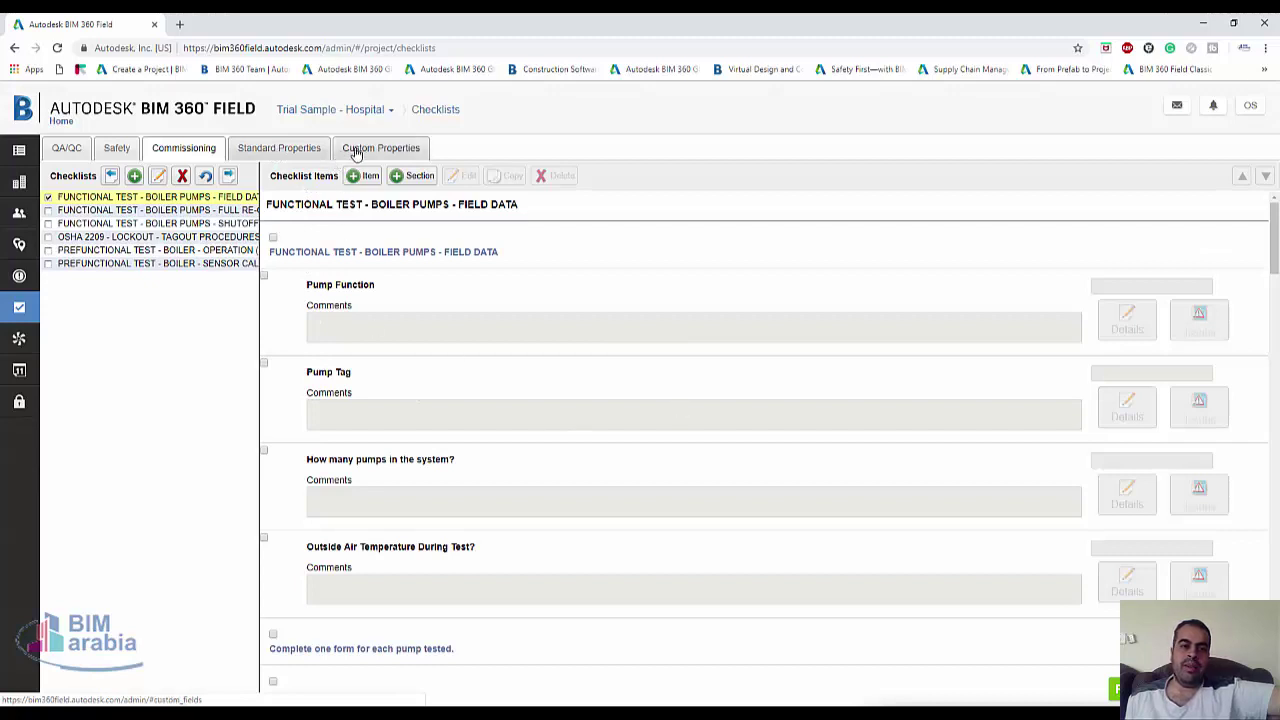
{"action": "left_click", "coordinate": [292, 152]}
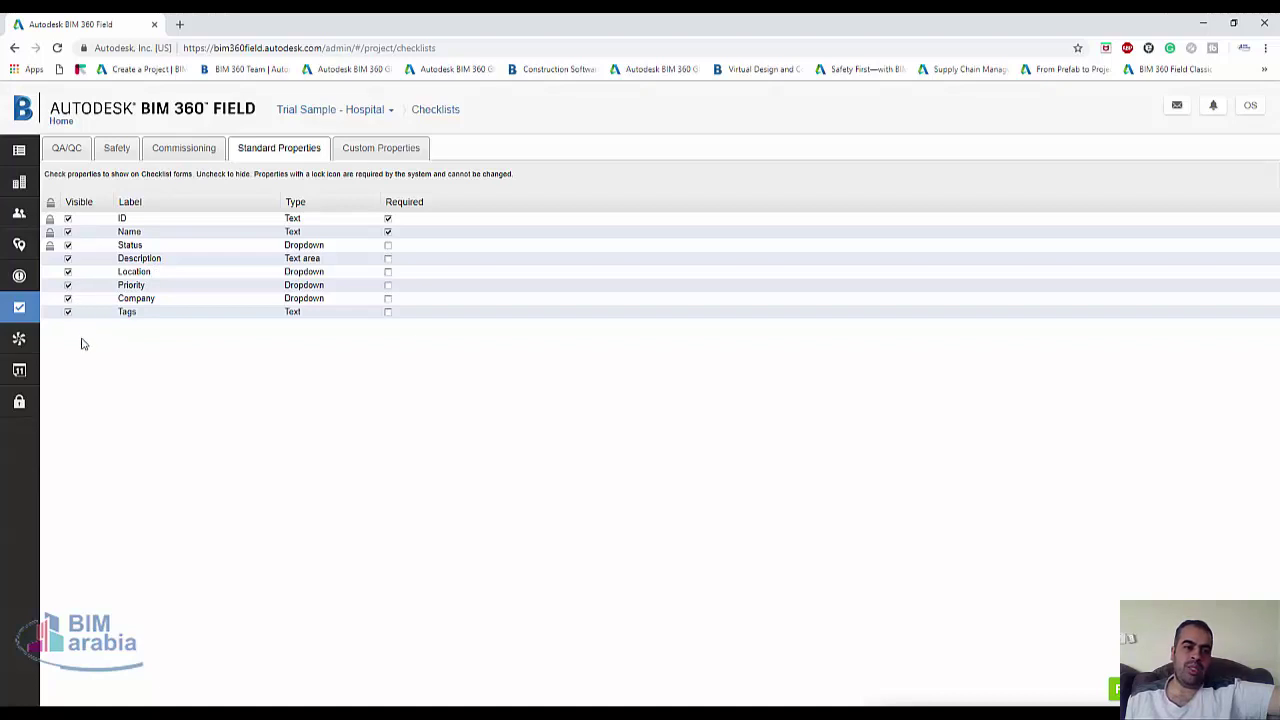
{"action": "left_click", "coordinate": [342, 154]}
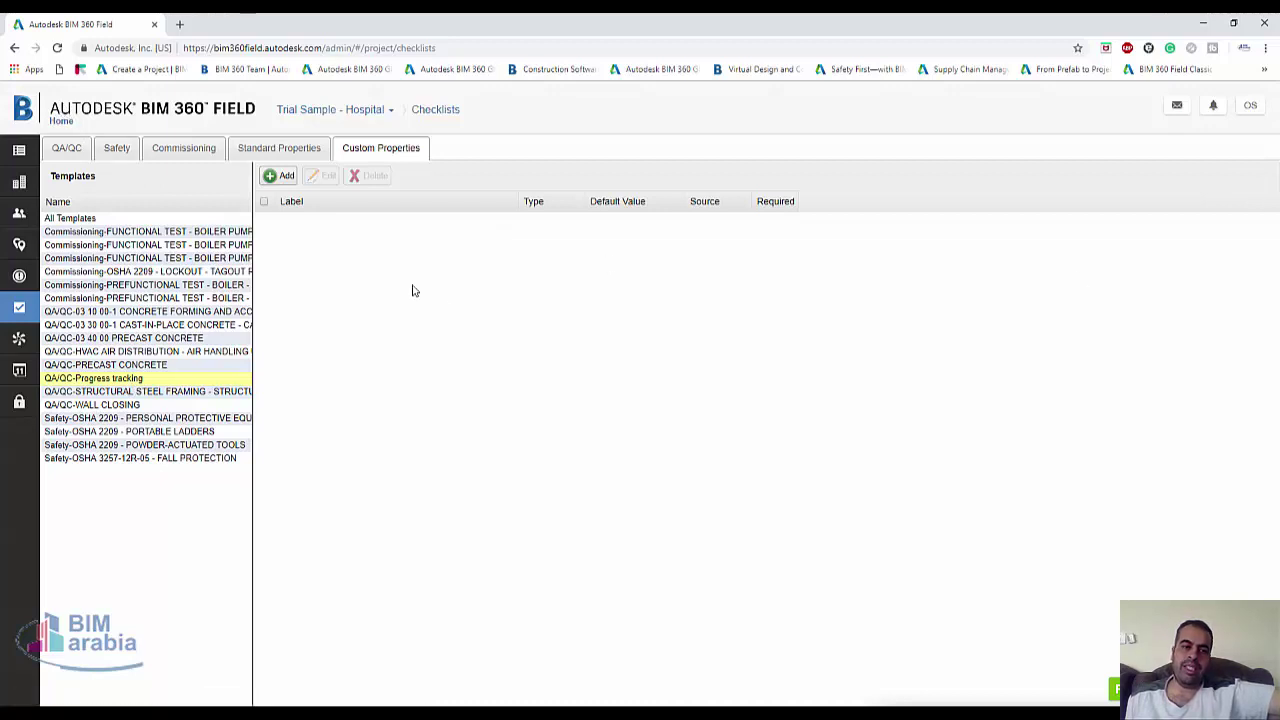
Step: Return to the project home, open the project's list of checklists and hide the filter pane
{"action": "left_click", "coordinate": [108, 116]}
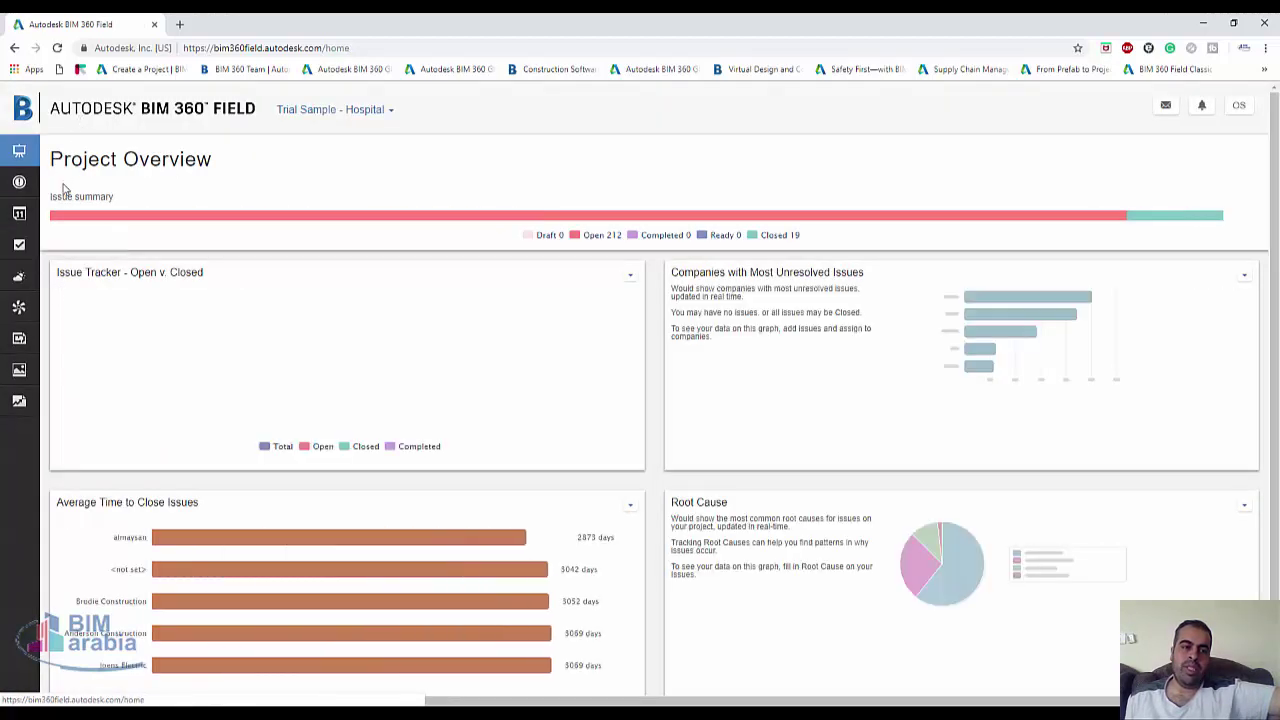
{"action": "left_click", "coordinate": [385, 114]}
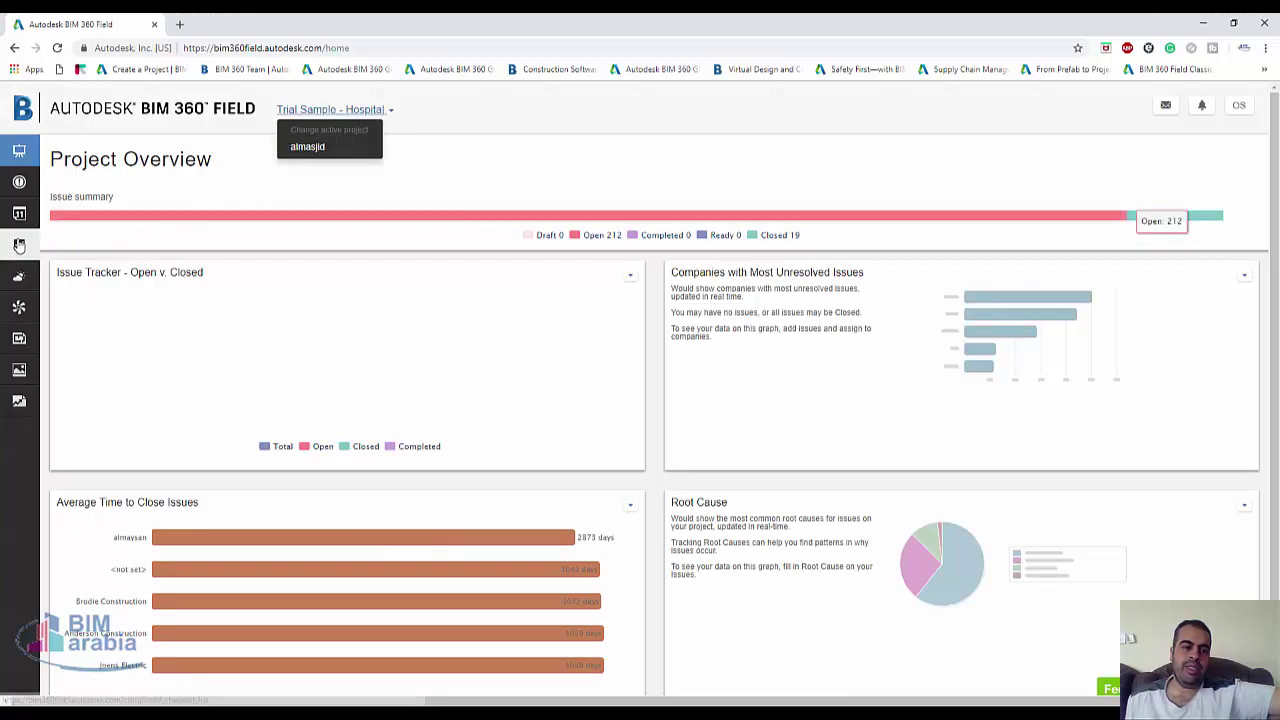
{"action": "left_click", "coordinate": [19, 244]}
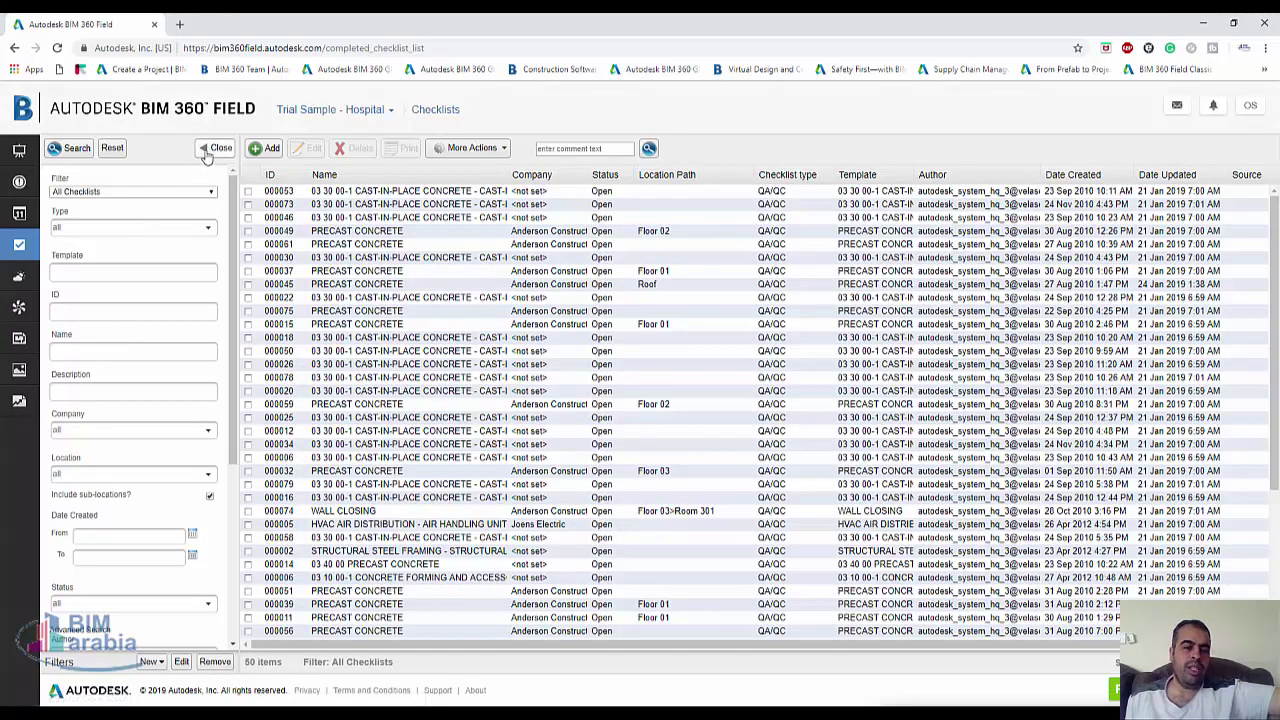
{"action": "left_click", "coordinate": [209, 149]}
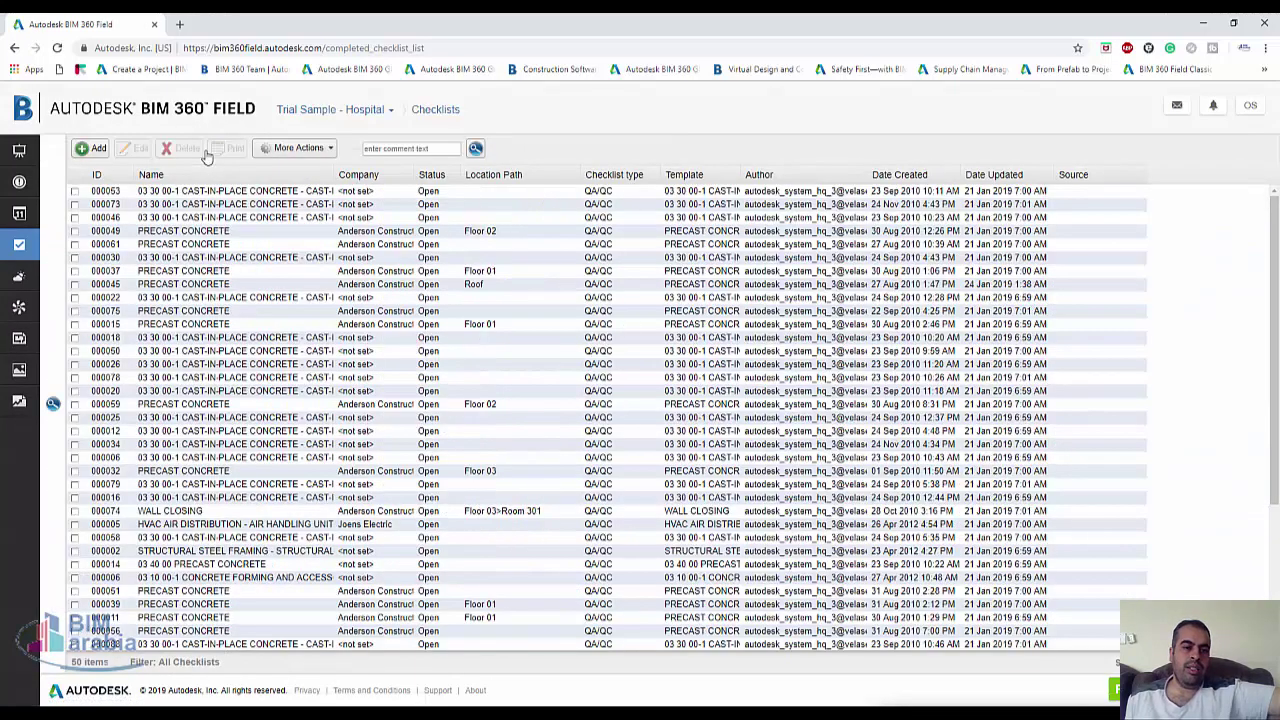
Step: Open PRECAST CONCRETE checklist 000061 and answer item 1 with N/A
{"action": "left_click", "coordinate": [205, 246]}
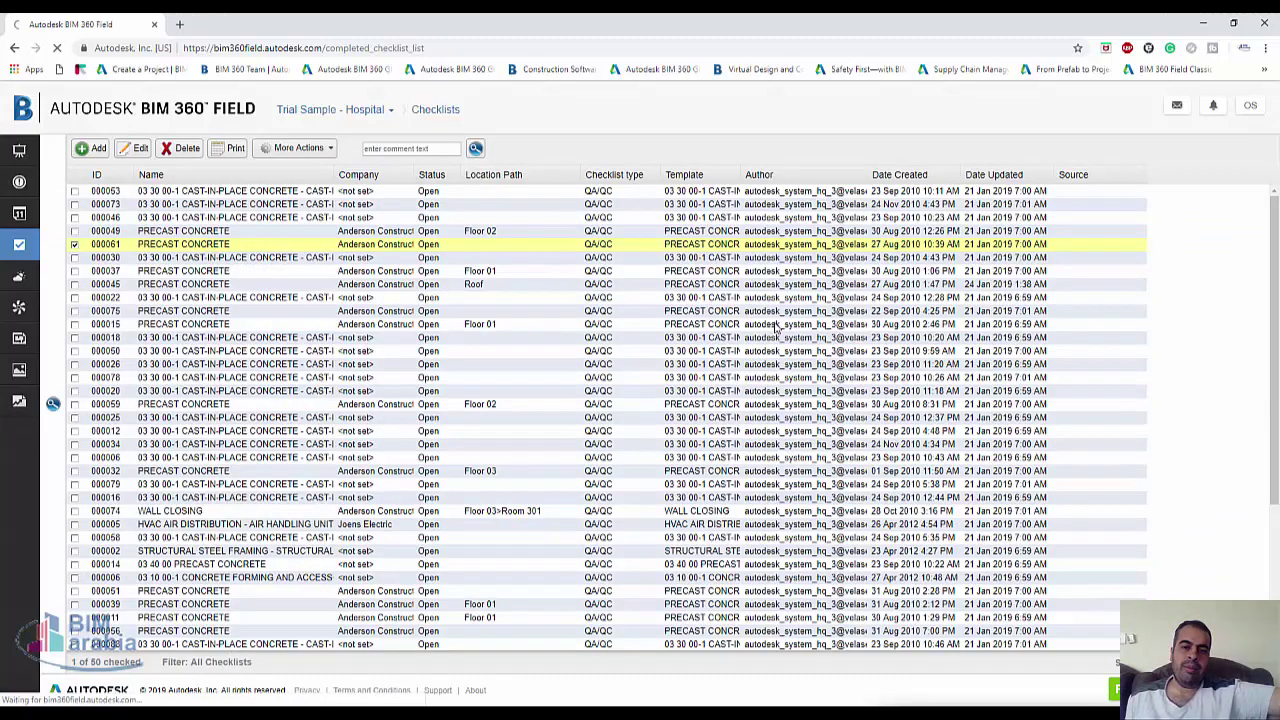
{"action": "double_click", "coordinate": [390, 248]}
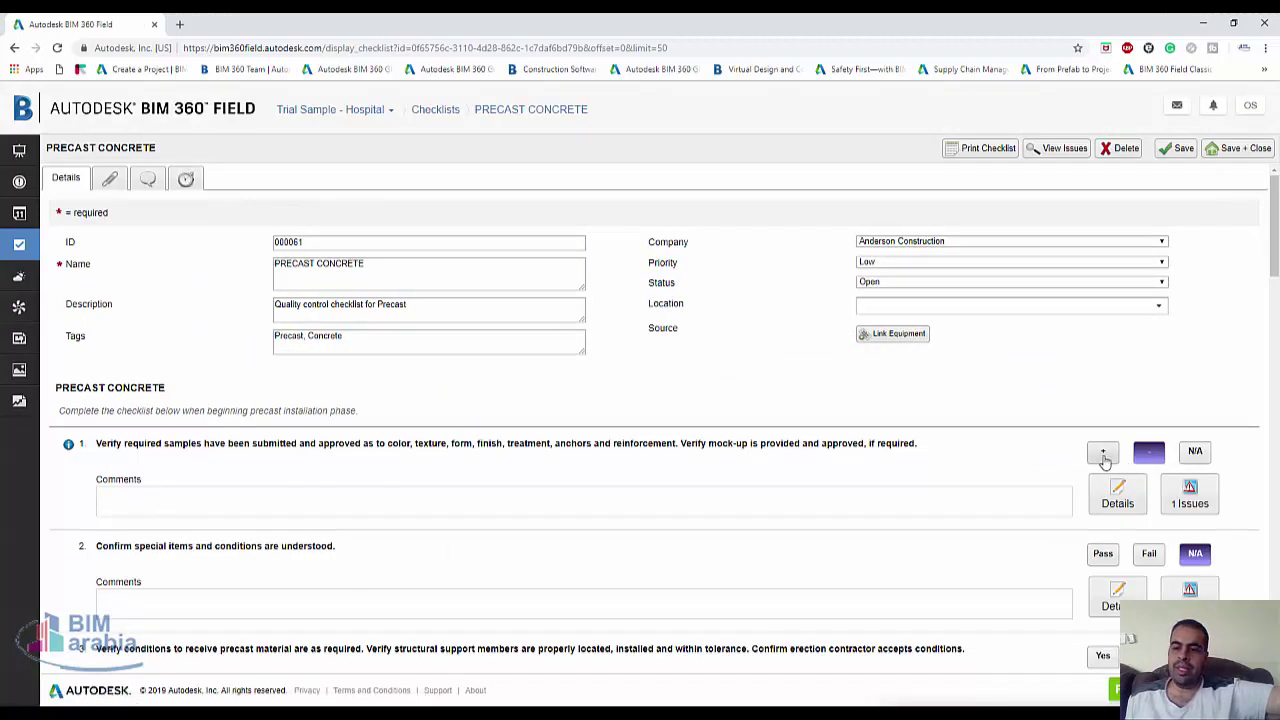
{"action": "left_click", "coordinate": [1195, 451]}
Step: Examine the details and attachment options of checklist item 1, then close them
{"action": "scroll", "coordinate": [1021, 499], "scroll_direction": "down", "scroll_amount": 3}
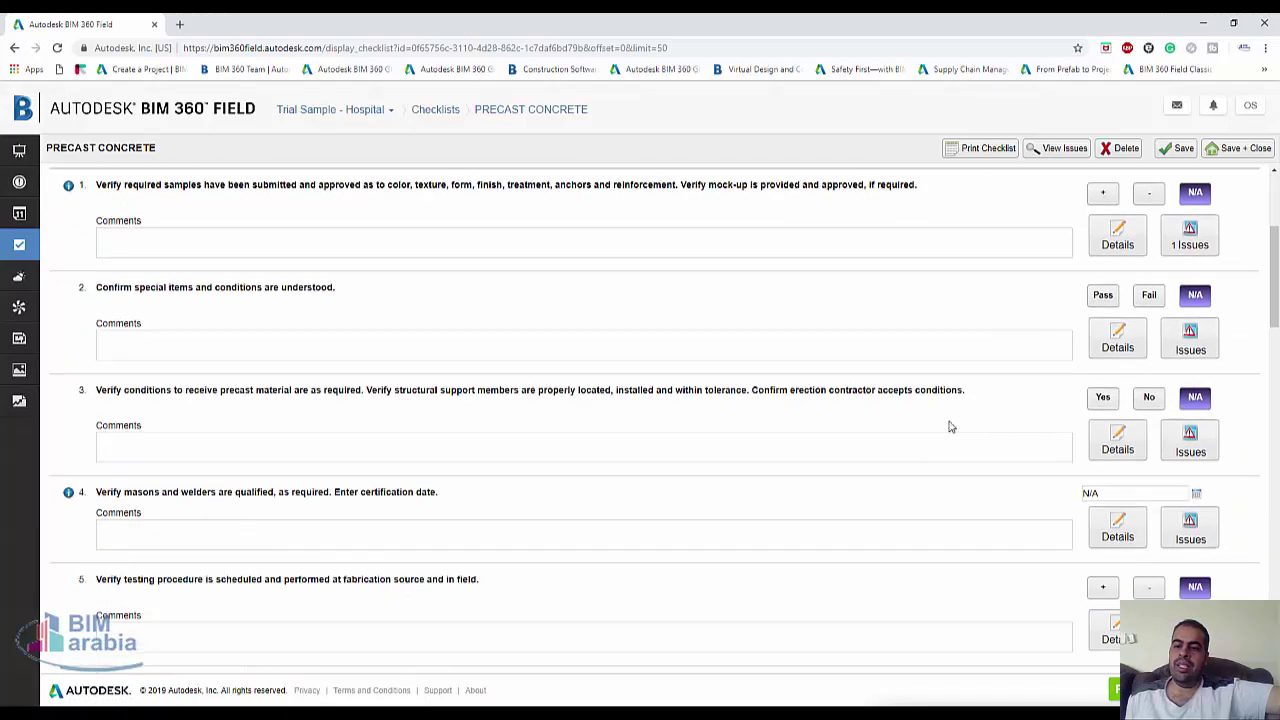
{"action": "left_click", "coordinate": [1116, 231]}
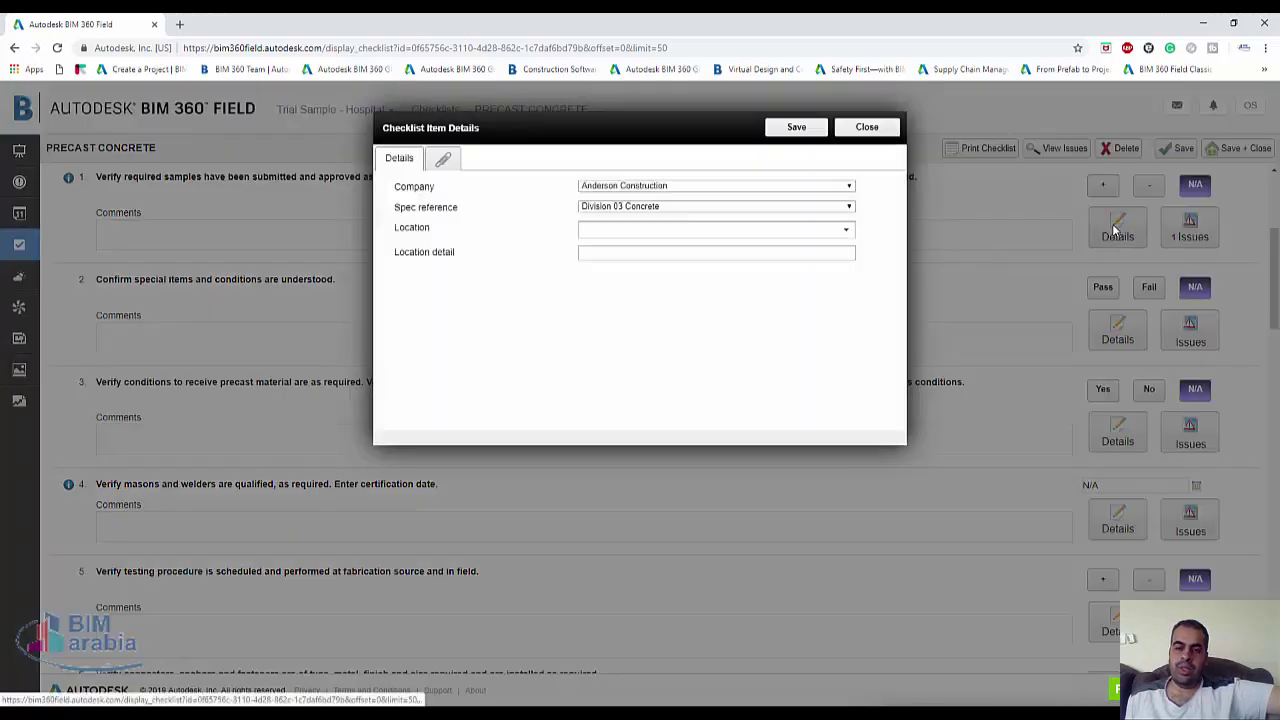
{"action": "left_click", "coordinate": [437, 160]}
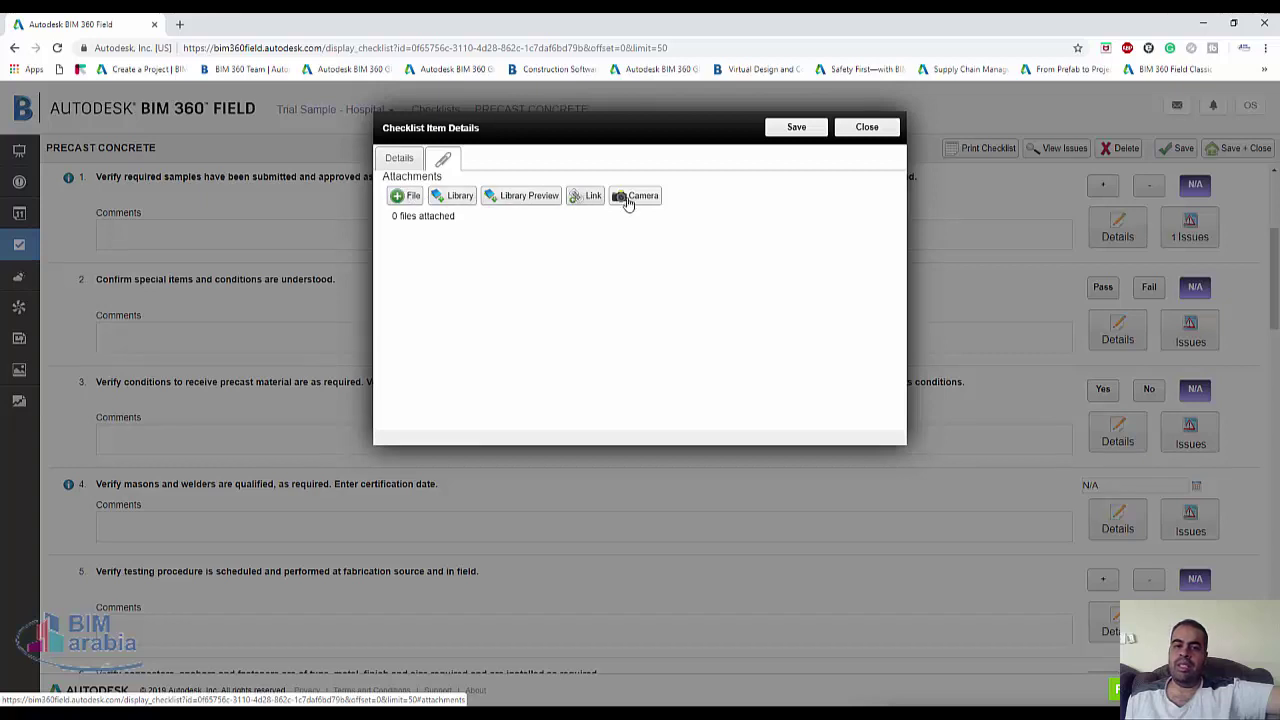
{"action": "left_click", "coordinate": [865, 130]}
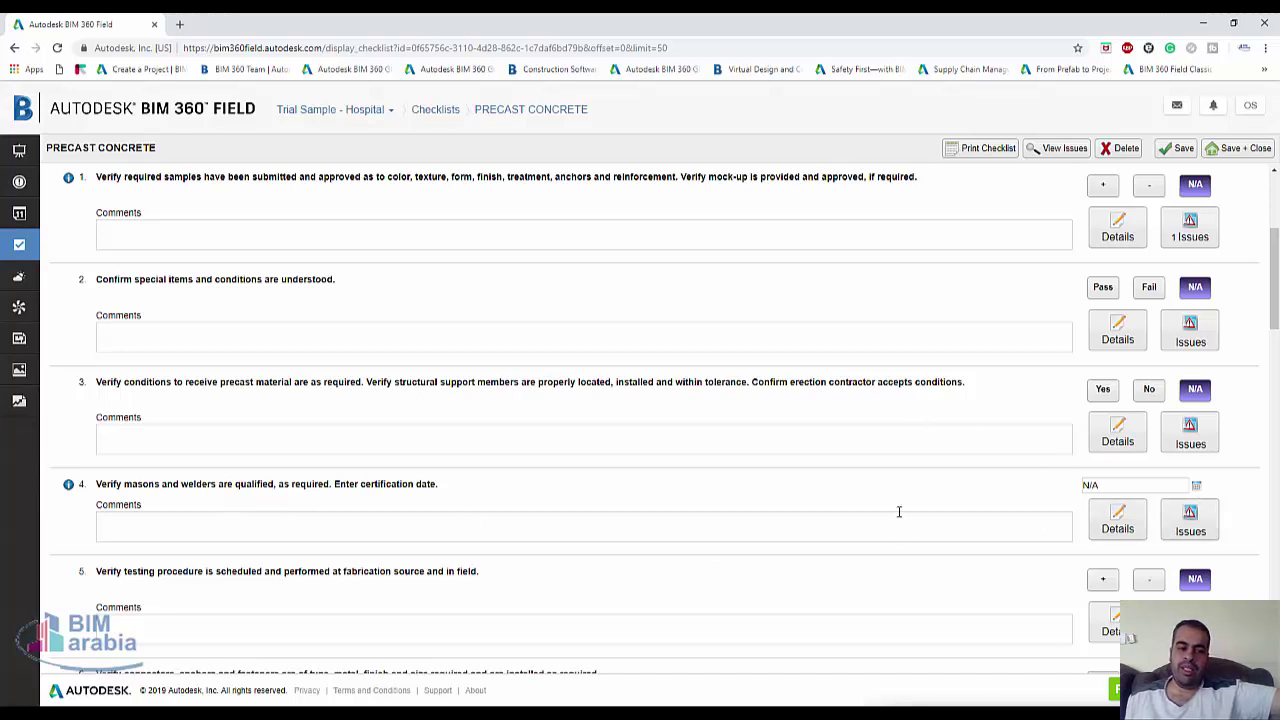
Step: Set the certification date of item 4, on mason and welder qualification, to Jan 25, 2019
{"action": "left_click", "coordinate": [1196, 485]}
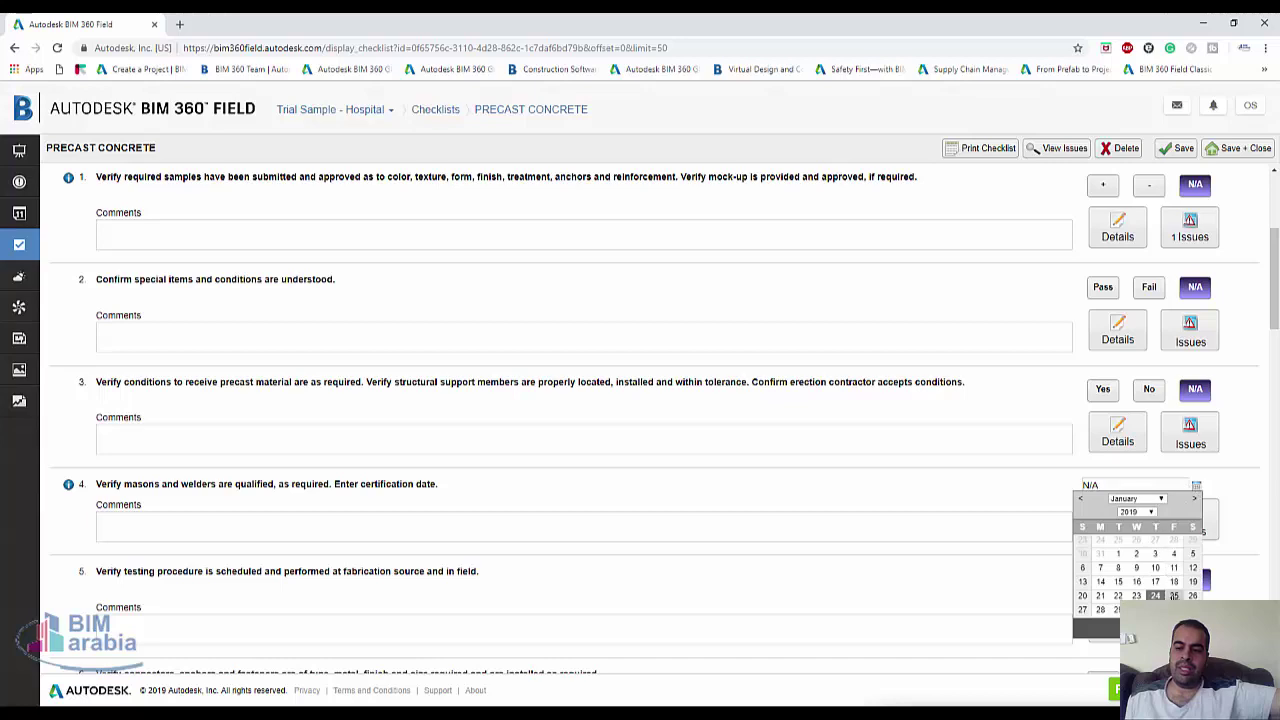
{"action": "left_click", "coordinate": [1170, 583]}
{"action": "scroll", "coordinate": [980, 575], "scroll_direction": "down", "scroll_amount": 3}
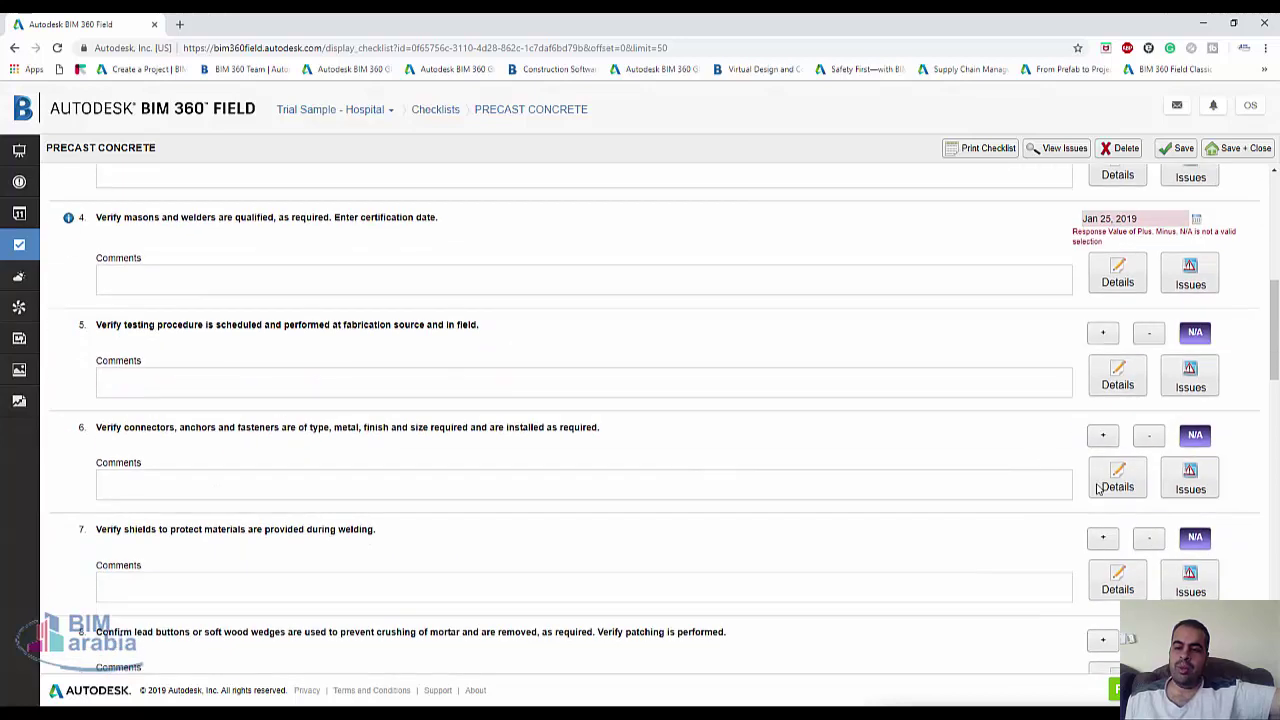
Step: Try the plus answer for item 6, on connectors, anchors and fasteners, and change it to minus
{"action": "left_click", "coordinate": [1102, 443]}
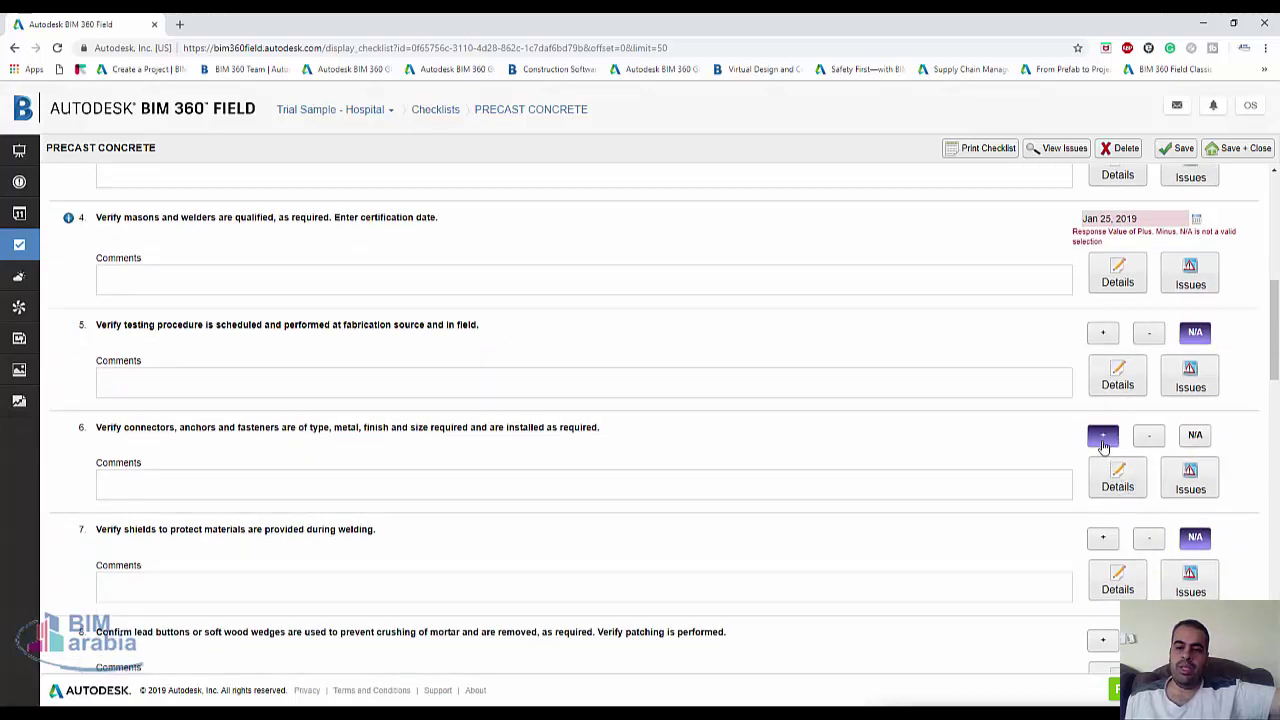
{"action": "left_click", "coordinate": [1149, 437]}
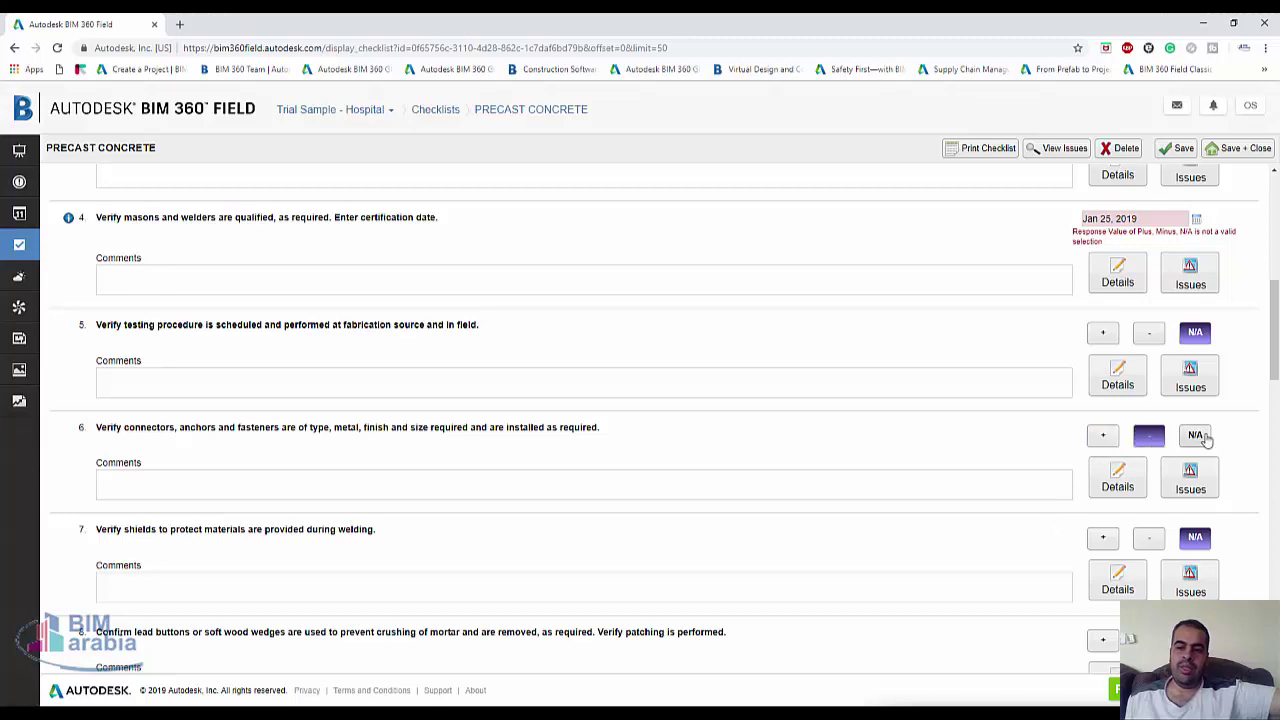
Step: Look through the remaining checklist items down to item 21 and open the issues linked to the checklist
{"action": "scroll", "coordinate": [1228, 518], "scroll_direction": "down", "scroll_amount": 4}
{"action": "scroll", "coordinate": [1230, 518], "scroll_direction": "down", "scroll_amount": 10}
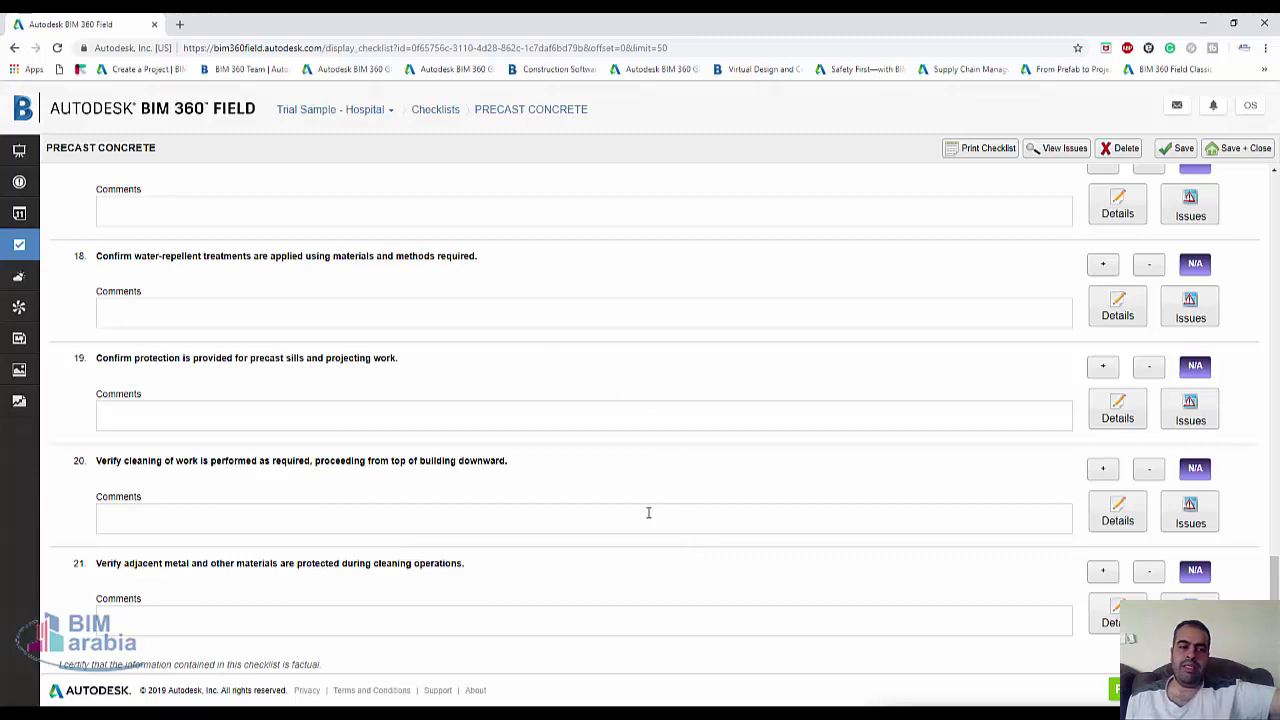
{"action": "scroll", "coordinate": [846, 407], "scroll_direction": "down", "scroll_amount": 1}
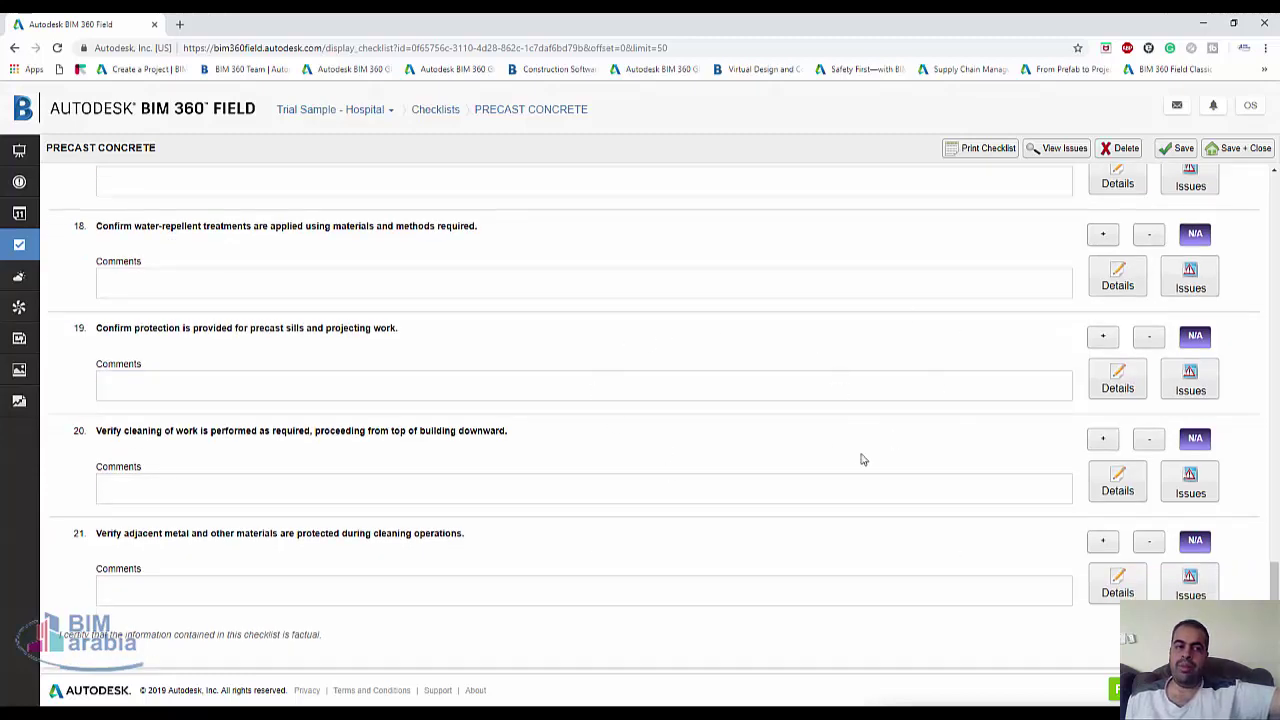
{"action": "scroll", "coordinate": [860, 457], "scroll_direction": "up", "scroll_amount": 10}
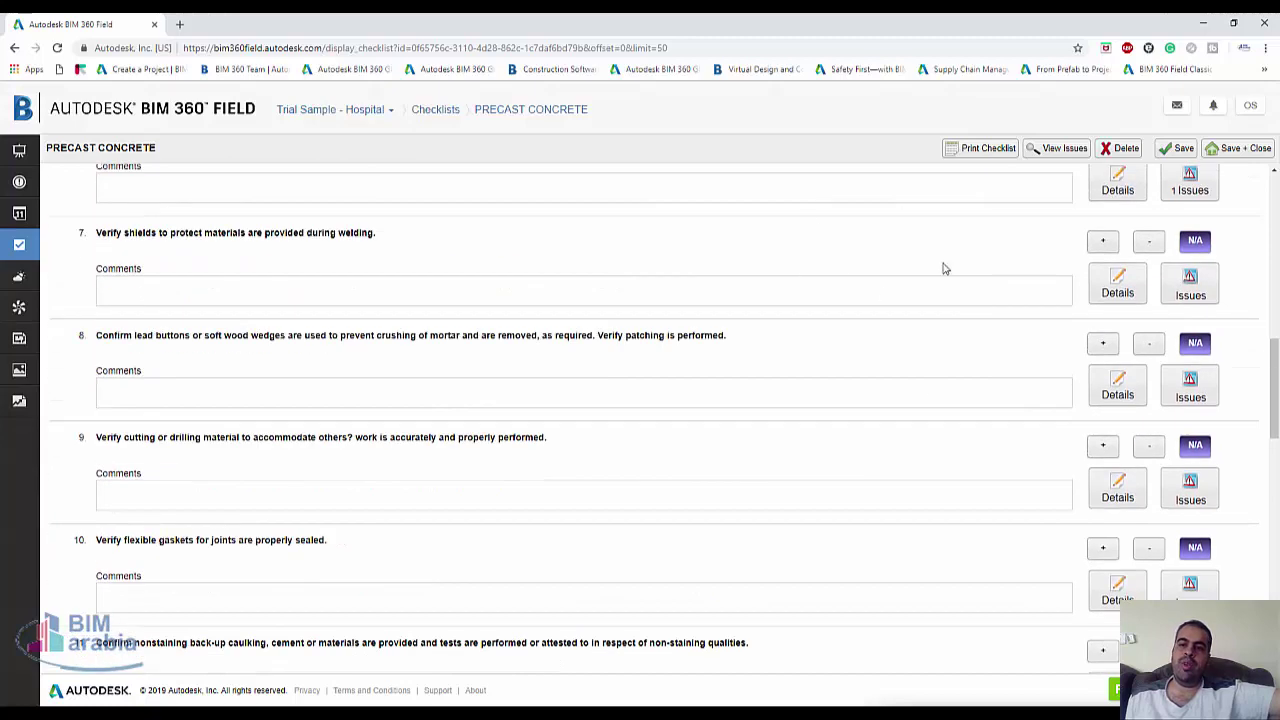
{"action": "scroll", "coordinate": [945, 268], "scroll_direction": "up", "scroll_amount": 3}
{"action": "left_click", "coordinate": [1063, 150]}
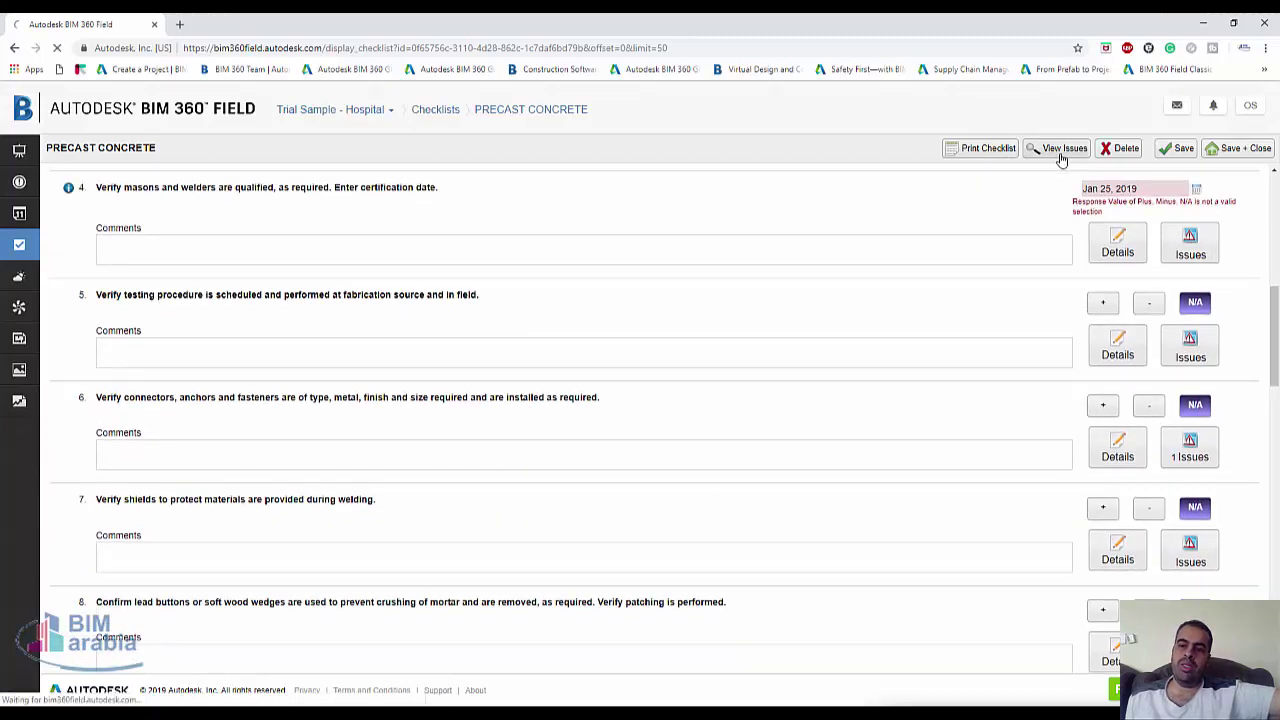